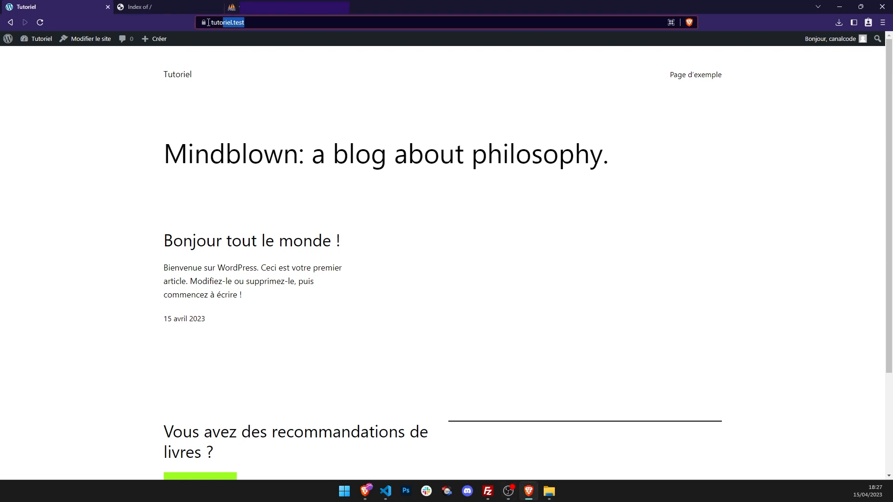
# Compare the tutoriel.test and tutoriel.canal-code.fr addresses, then open the tutoriel.test dashboard
pyautogui.click(193, 4)
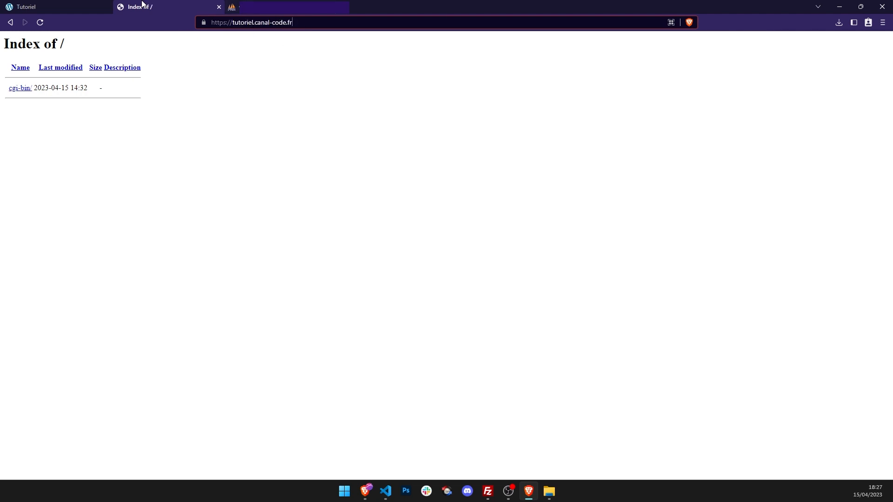
pyautogui.click(99, 7)
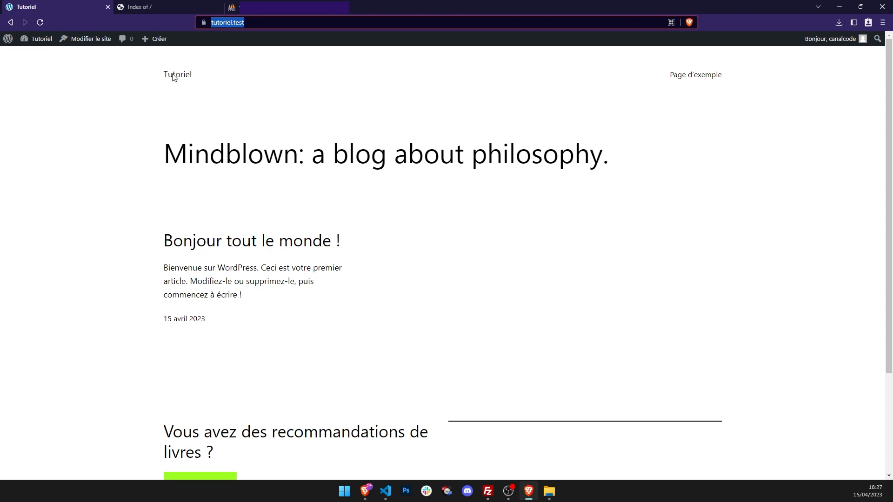
pyautogui.click(259, 24)
pyautogui.click(189, 8)
pyautogui.moveTo(294, 22); pyautogui.dragTo(195, 21)
pyautogui.hotkey('ctrl', 'c')
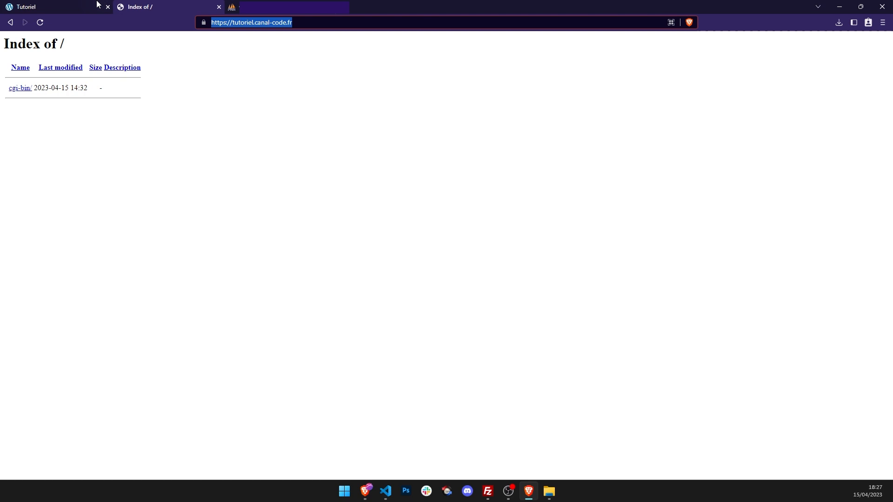
pyautogui.click(81, 6)
pyautogui.click(48, 38)
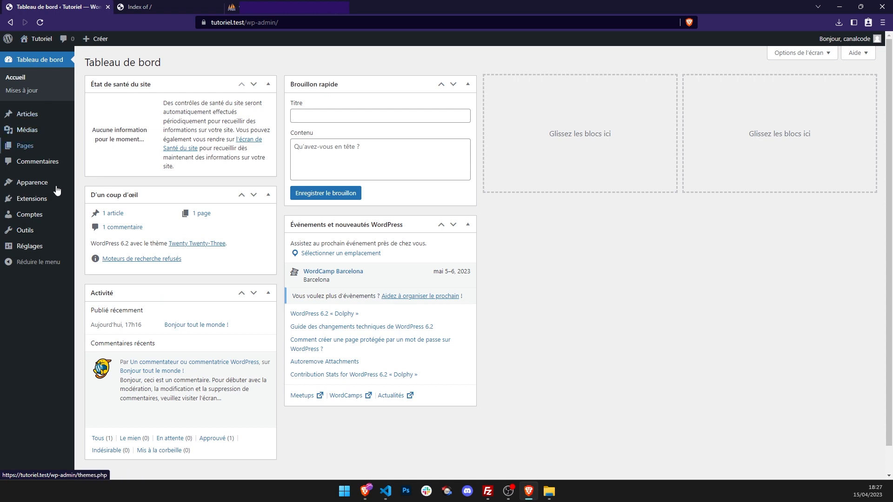
# Search plugins for 'migrate', then install and activate WP Migrate Lite
pyautogui.moveTo(56, 200)
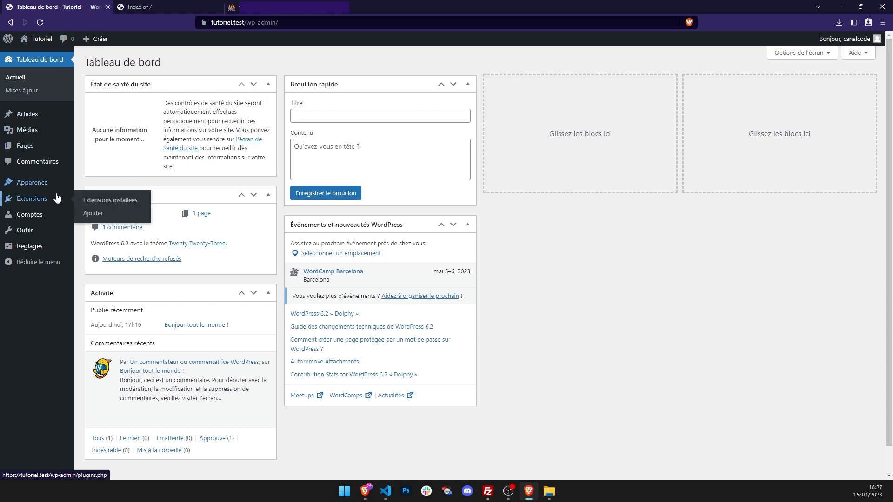
pyautogui.click(94, 215)
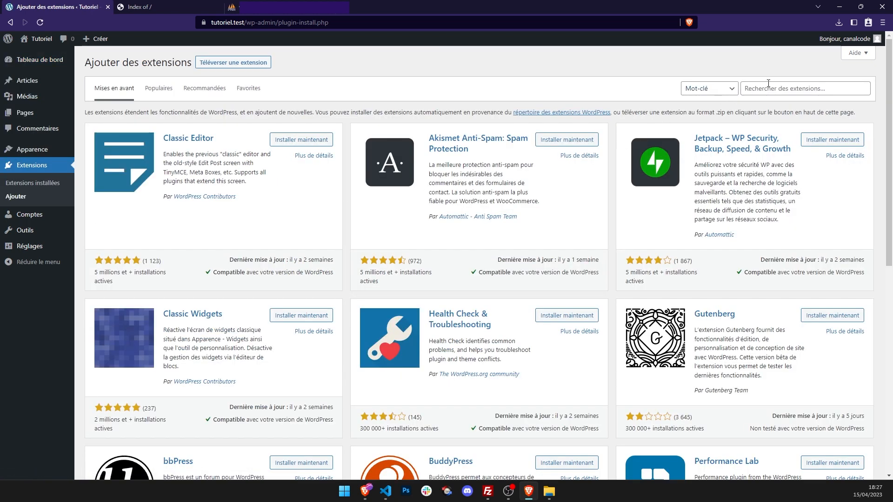
pyautogui.click(771, 82)
pyautogui.write('migrate')
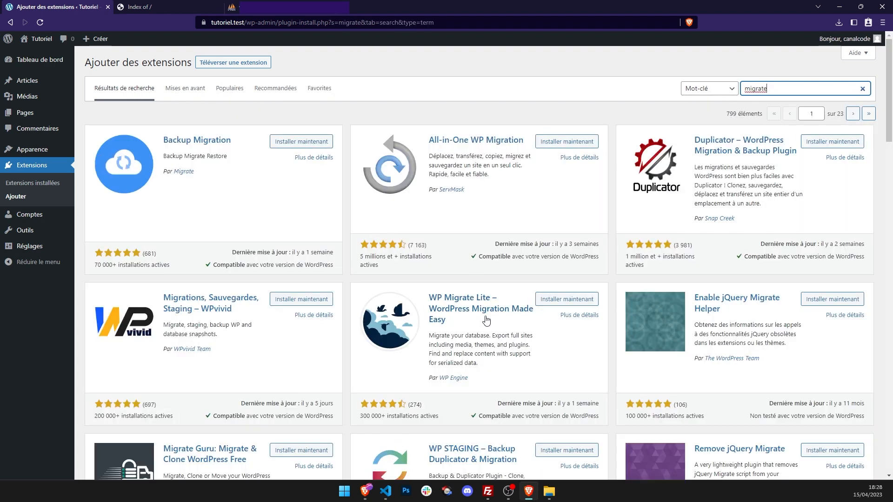
pyautogui.click(551, 300)
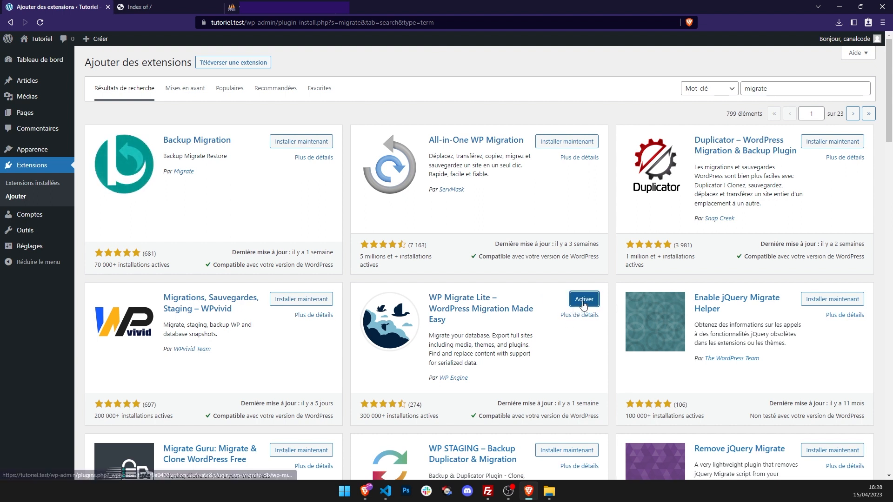
pyautogui.click(583, 301)
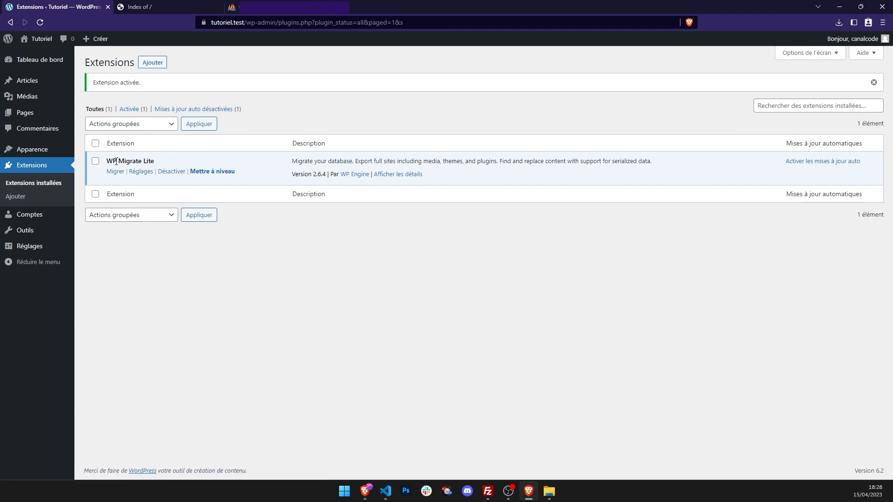
pyautogui.hotkey('alt', 'Tab')
# Open the WP Migrate Lite settings and choose an Export migration
pyautogui.click(145, 172)
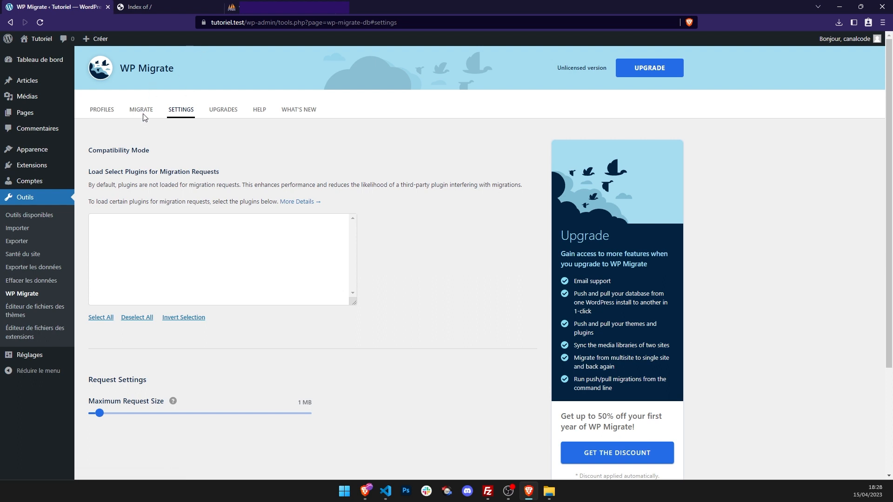
pyautogui.click(145, 115)
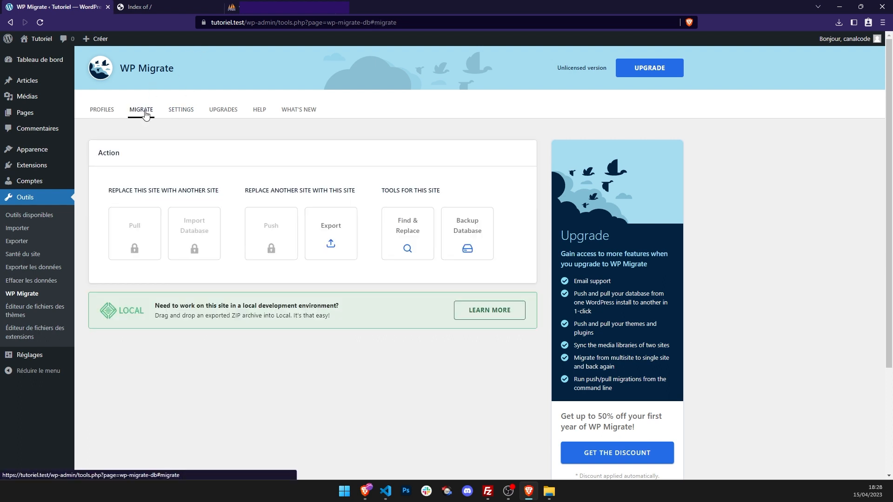
pyautogui.click(328, 228)
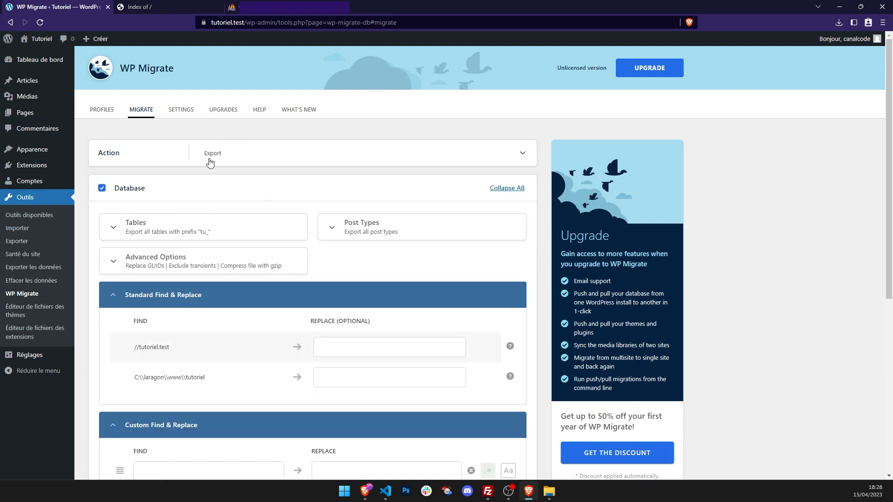
# Set the replace value for //tutoriel.test to //tutoriel.canal-code.fr, without the https: prefix
pyautogui.scroll(-3, 211, 168)
pyautogui.scroll(2, 212, 169)
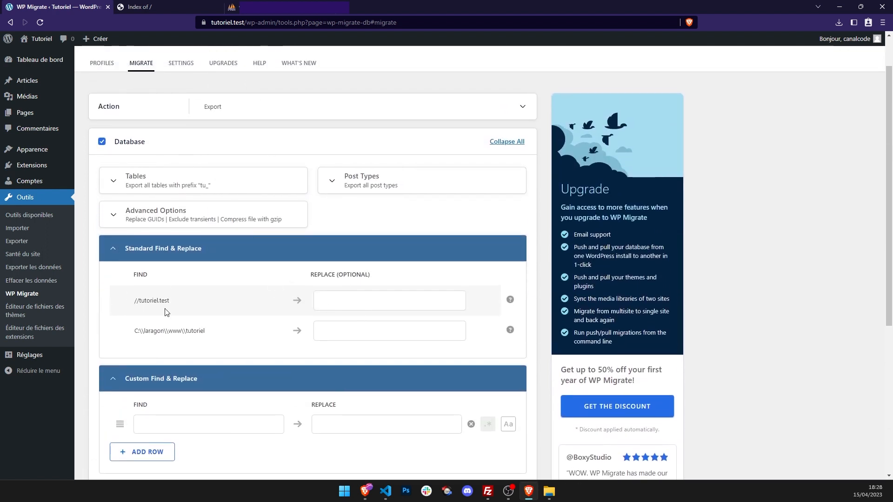
pyautogui.moveTo(170, 302); pyautogui.dragTo(141, 303)
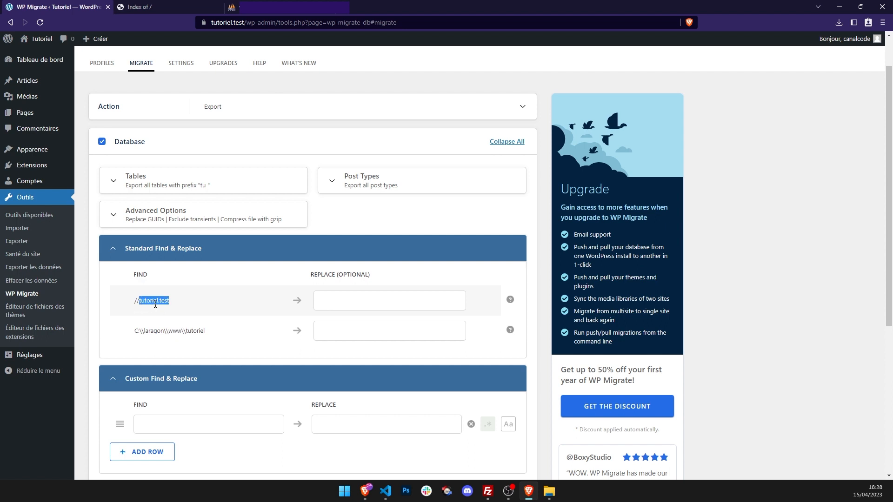
pyautogui.click(321, 300)
pyautogui.hotkey('ctrl', 'v')
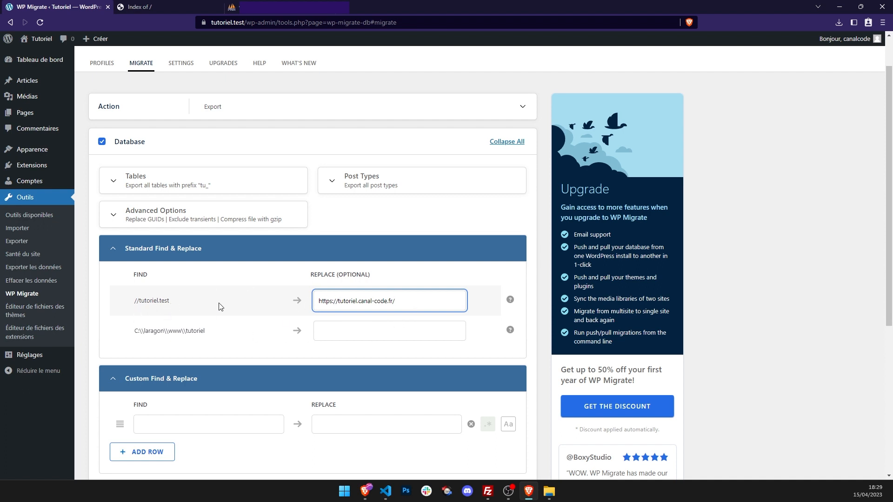
pyautogui.moveTo(138, 299)
pyautogui.mouseDown()
pyautogui.moveTo(152, 301)
pyautogui.moveTo(139, 306)
pyautogui.mouseUp()
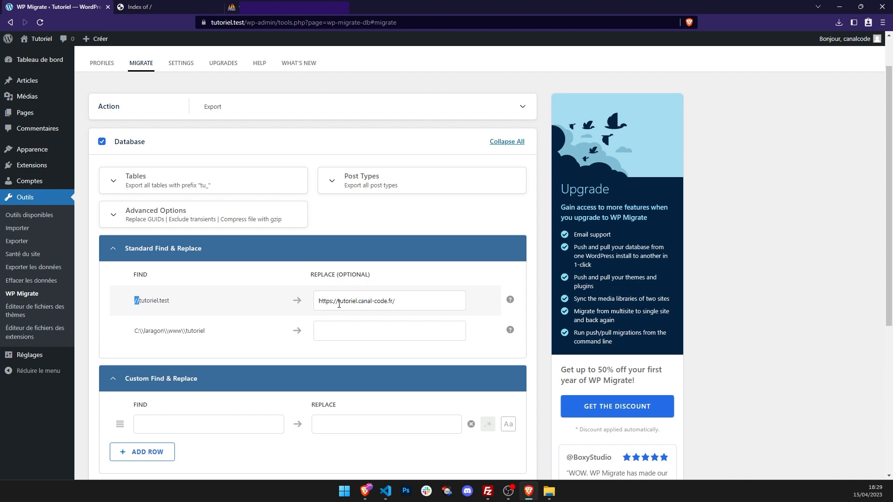
pyautogui.moveTo(335, 300); pyautogui.dragTo(314, 301)
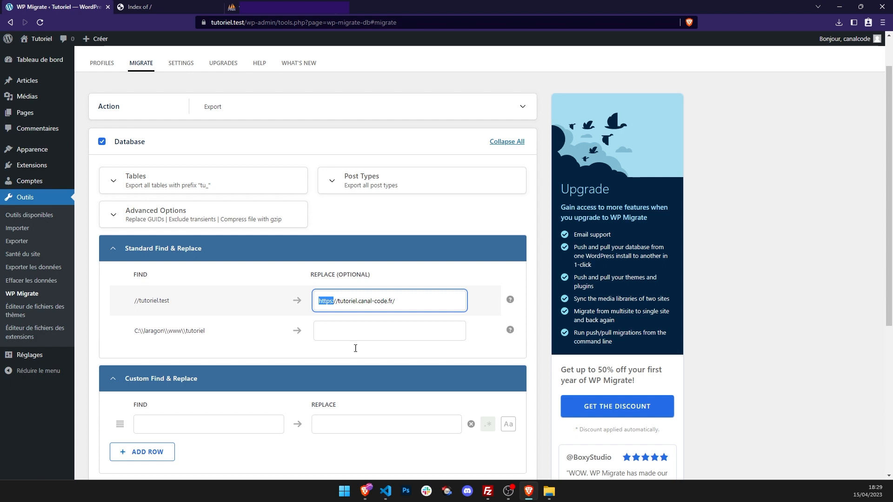
pyautogui.press('BackSpace')
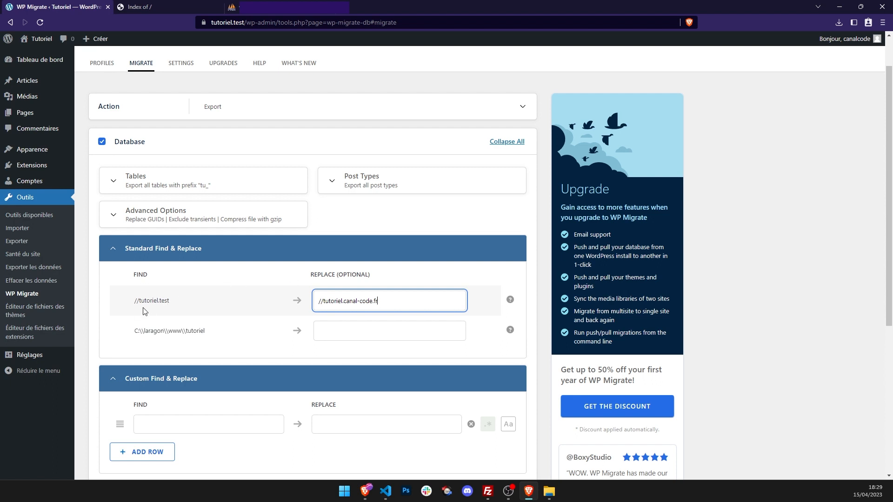
pyautogui.scroll(-5, 153, 307)
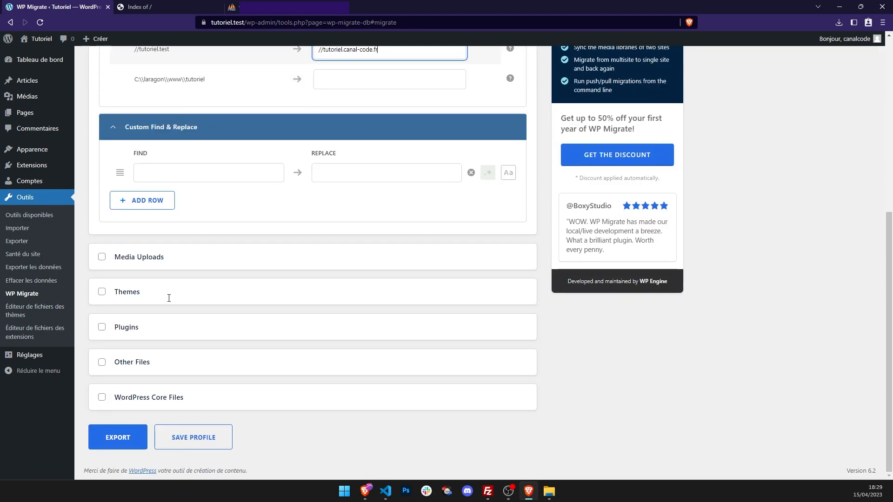
# Run the export and save tutoriel-migrate-20230415162923.sql.gz, then check the downloads list
pyautogui.click(128, 438)
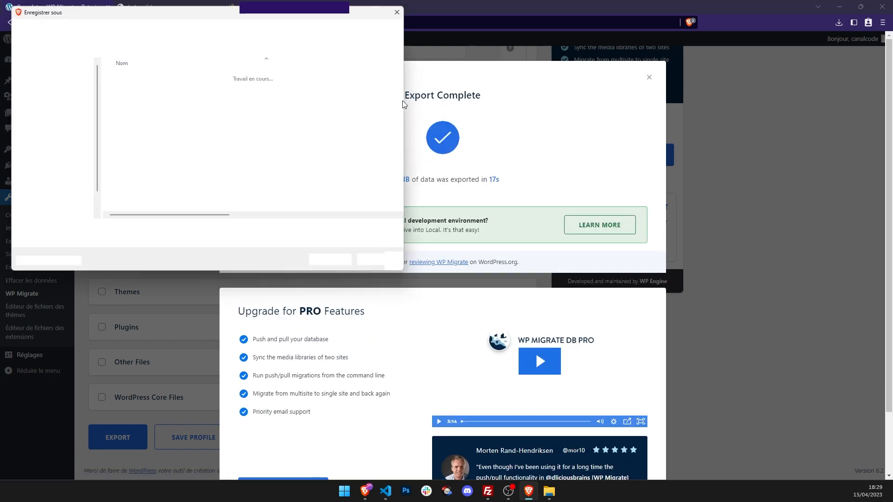
pyautogui.click(354, 267)
pyautogui.click(839, 23)
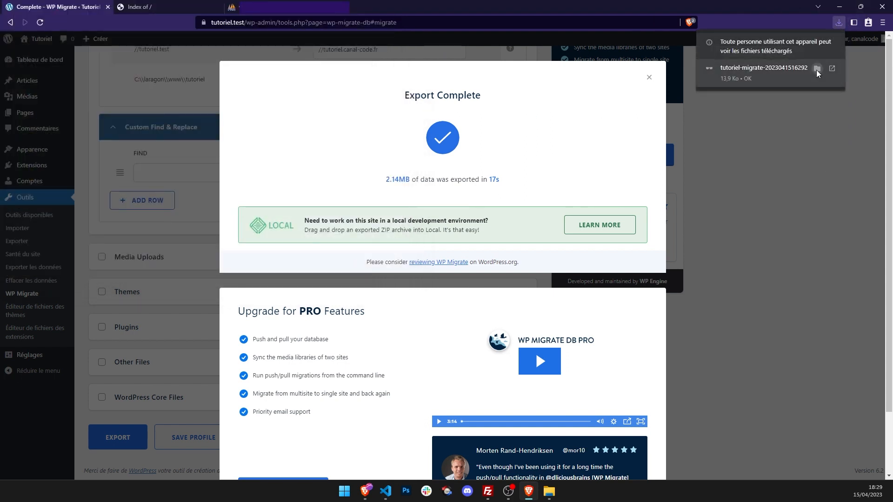
# Extract tutoriel-migrate-20230415162923.sql from the downloaded archive in the desktop tutoriel folder
pyautogui.click(816, 68)
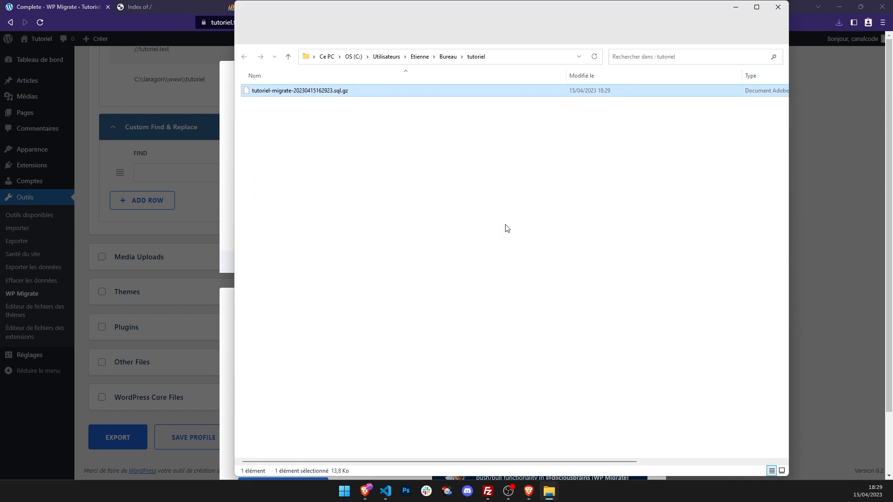
pyautogui.rightClick(340, 91)
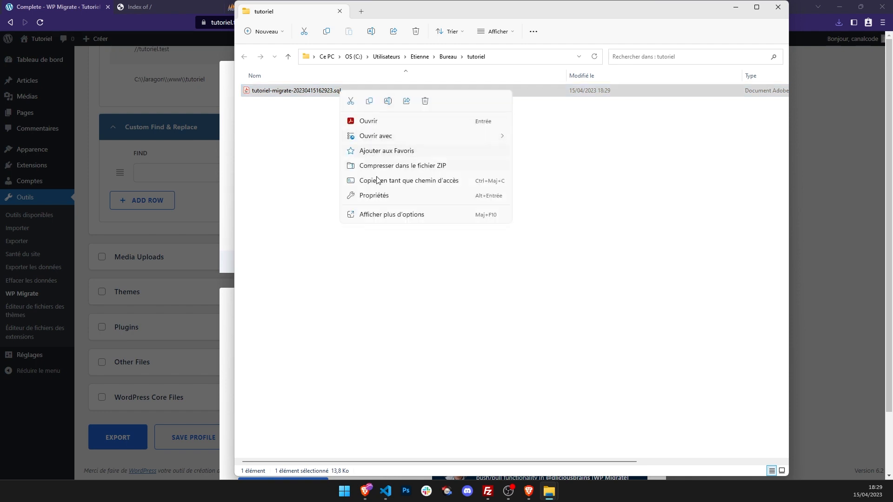
pyautogui.click(389, 215)
pyautogui.moveTo(493, 279)
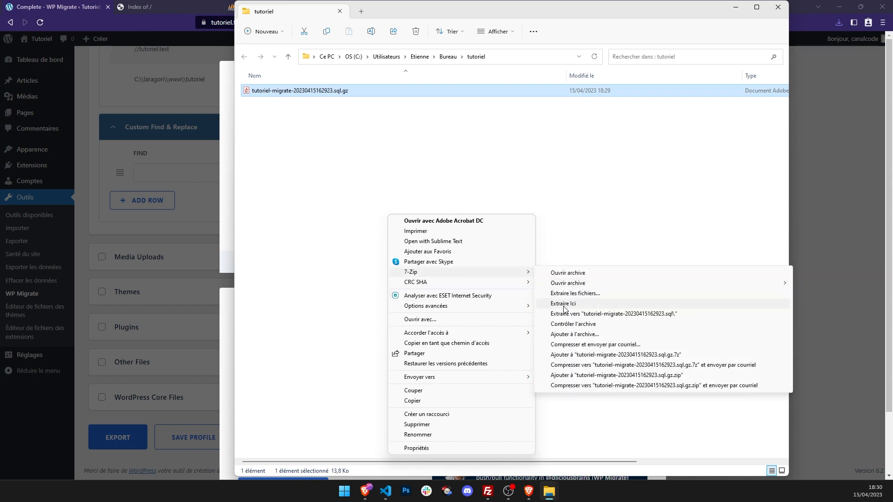
pyautogui.click(564, 305)
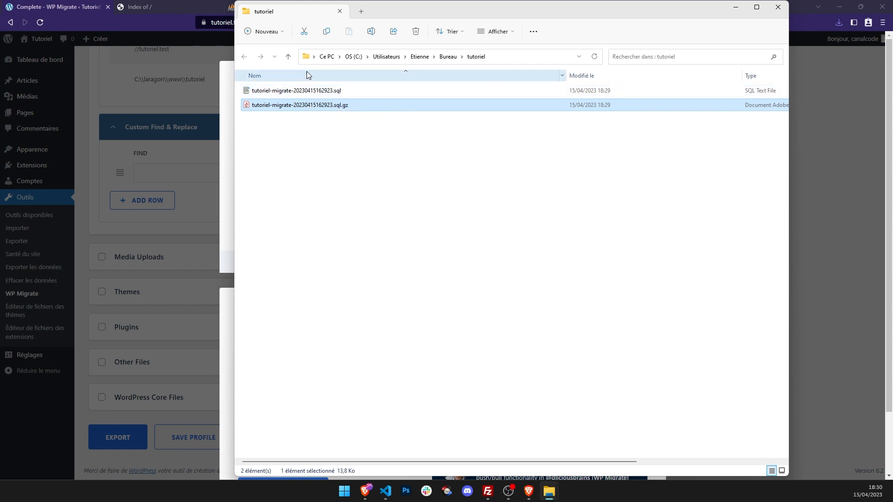
pyautogui.click(310, 90)
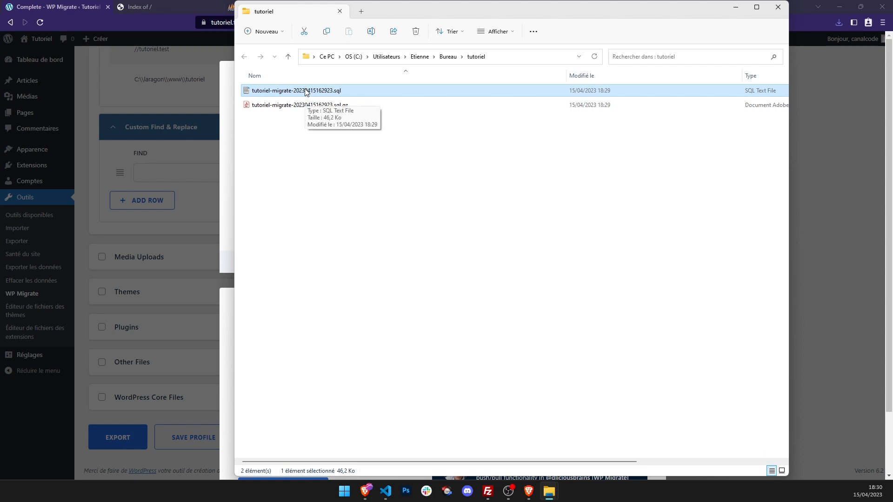
pyautogui.click(168, 27)
# Import tutoriel-migrate-20230415162923.sql into the canaawnt_tutoriel database
pyautogui.click(307, 2)
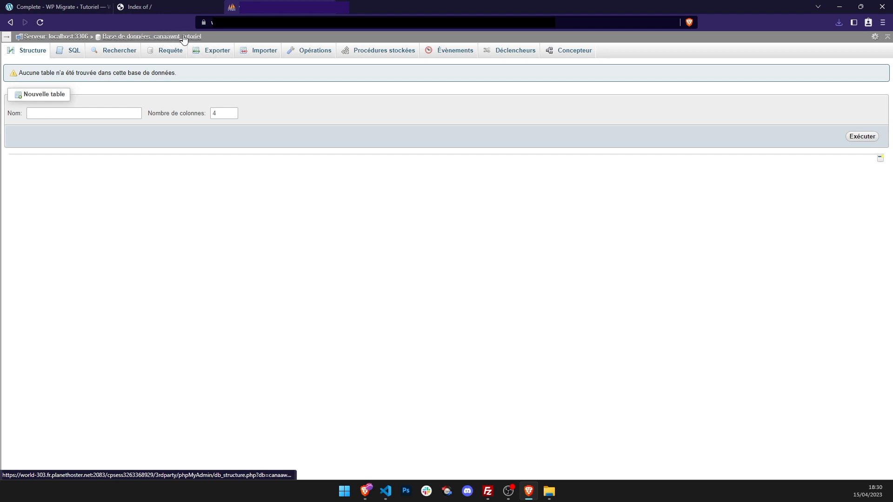
pyautogui.click(245, 54)
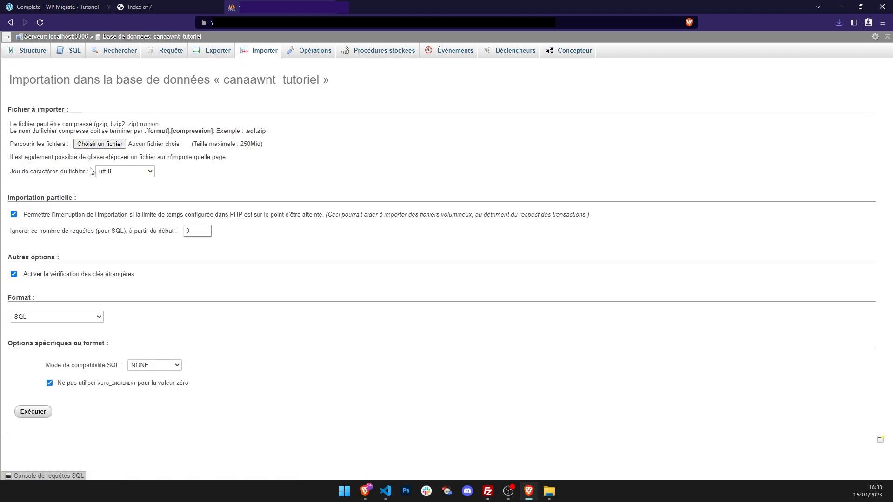
pyautogui.click(98, 146)
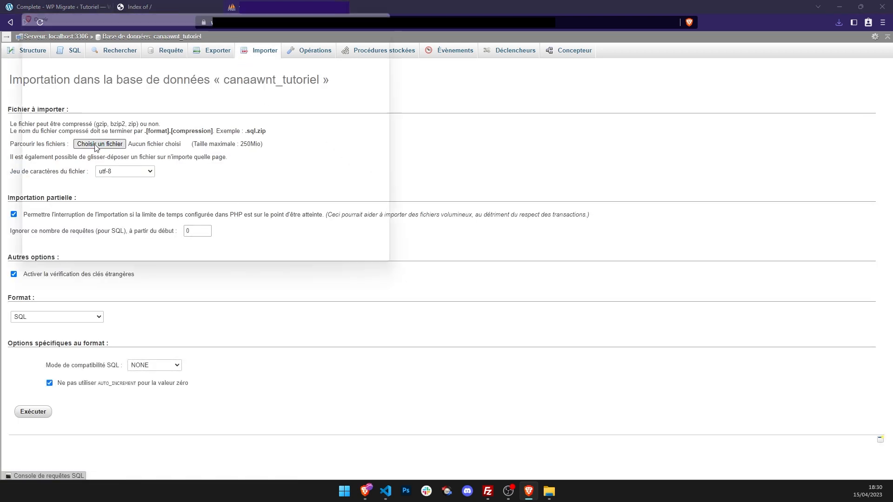
pyautogui.click(134, 80)
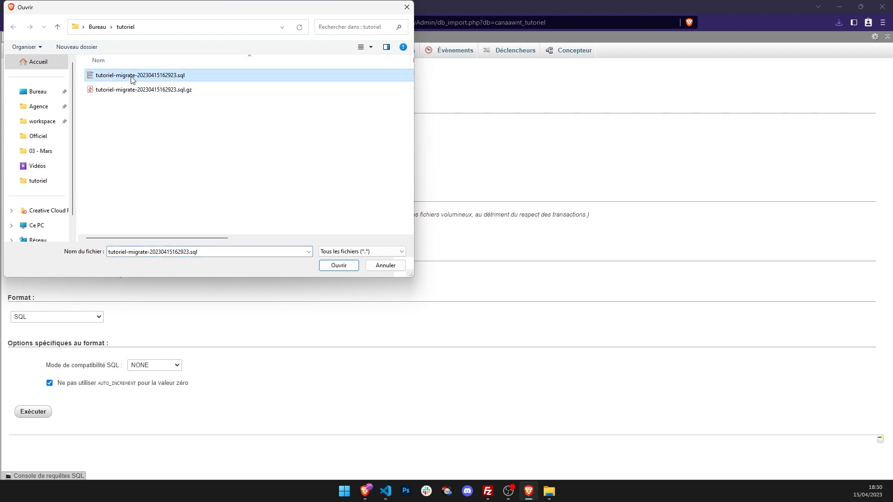
pyautogui.doubleClick(138, 80)
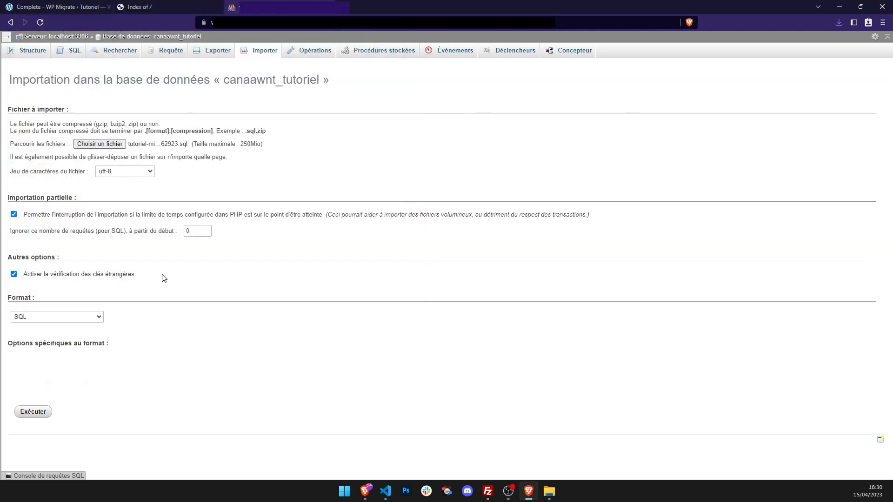
pyautogui.click(33, 413)
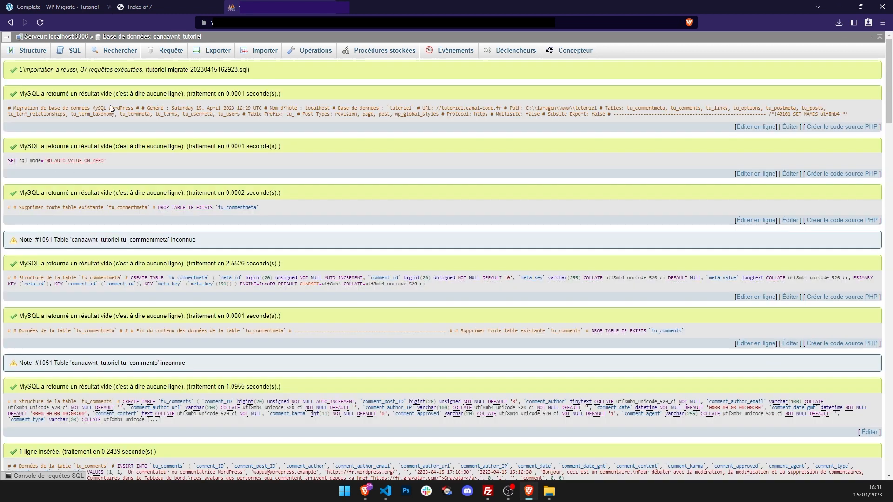
pyautogui.click(22, 56)
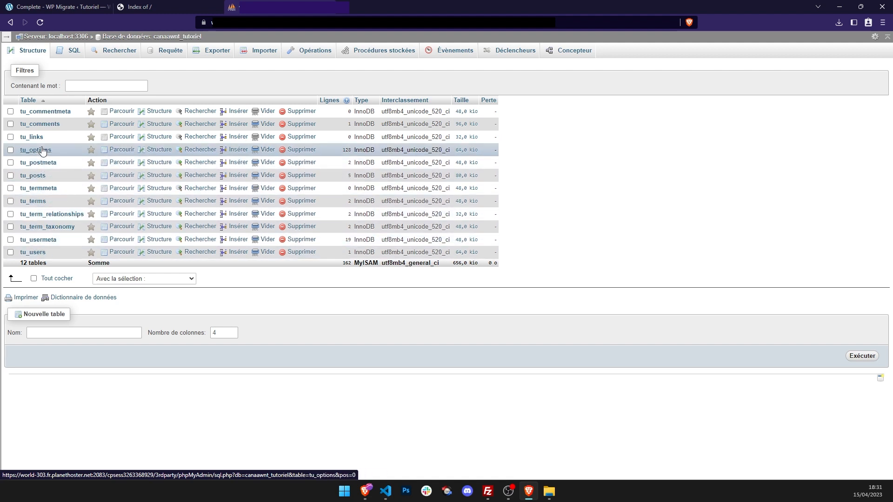
pyautogui.click(42, 150)
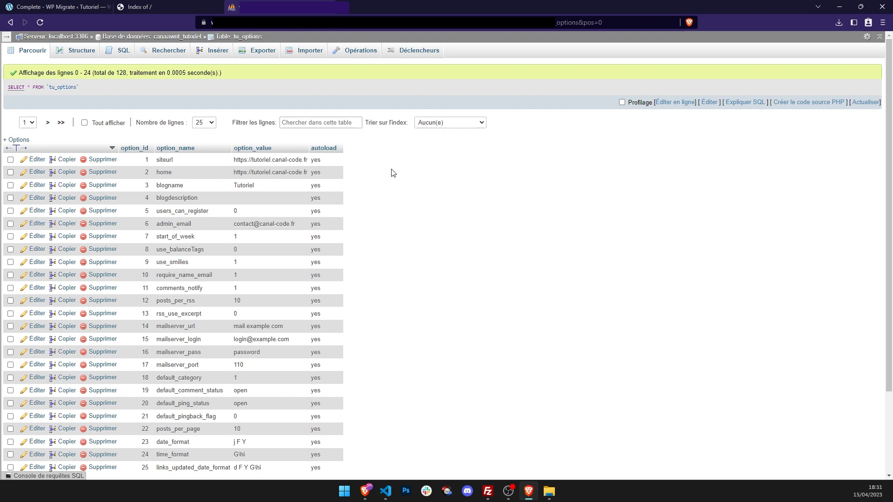
# Reload tutoriel.canal-code.fr, still listing only cgi-bin, and switch to FileZilla
pyautogui.click(158, 5)
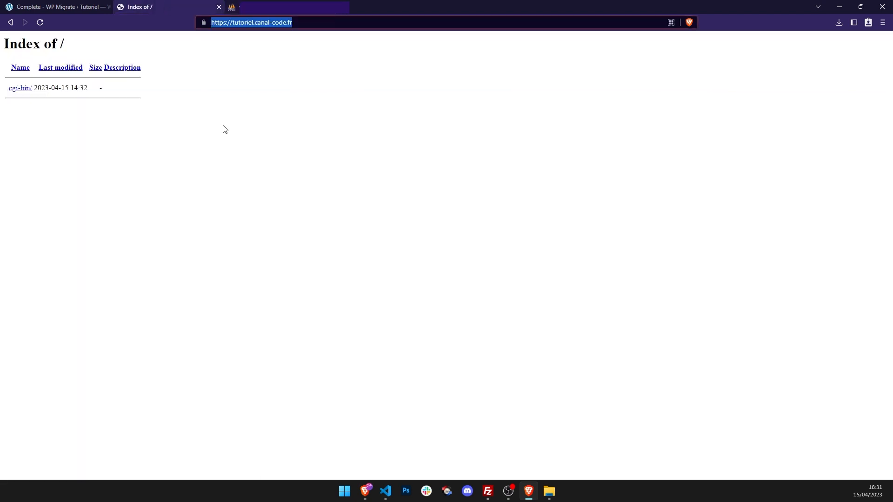
pyautogui.click(40, 23)
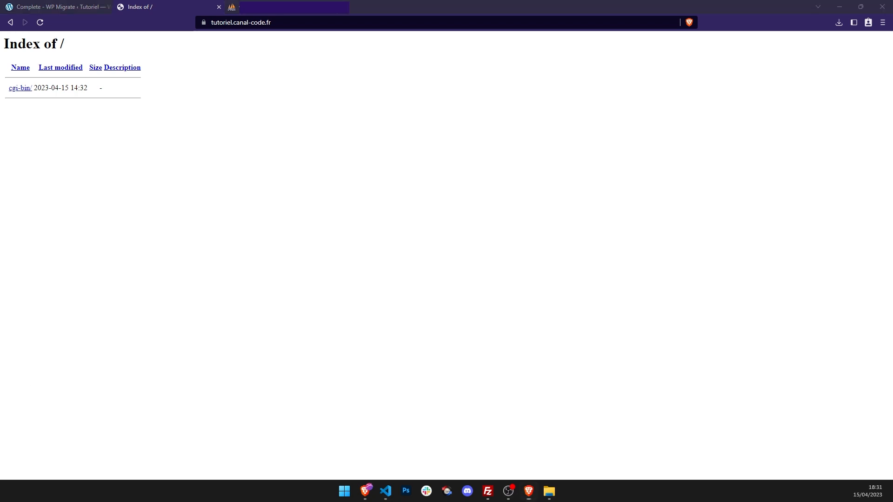
pyautogui.hotkey('alt', 'Tab')
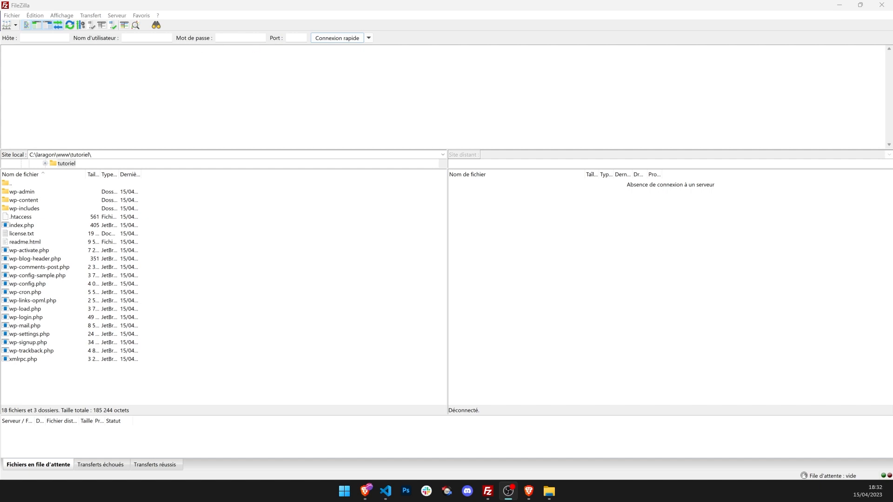
# Quick-connect to ftp.canal-code.fr on port 21 using the FTP account's username and password
pyautogui.hotkey('alt', 'Tab')
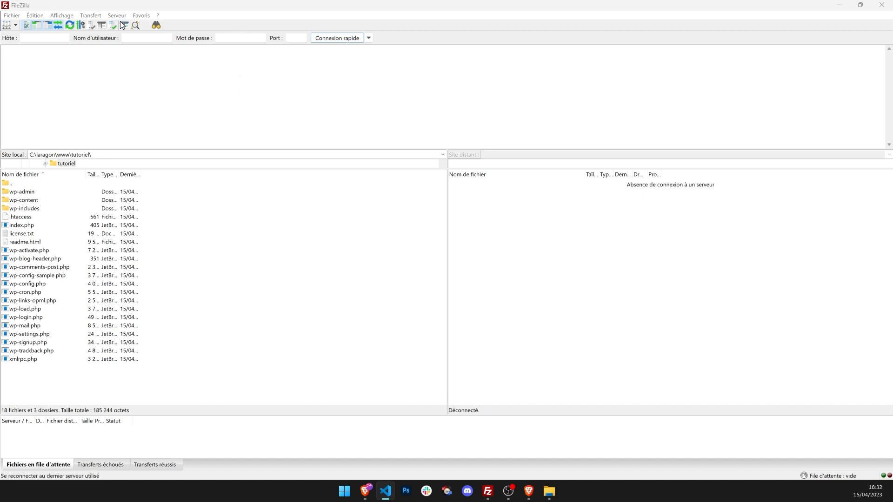
pyautogui.click(37, 35)
pyautogui.write('ftp.canal-code.fr')
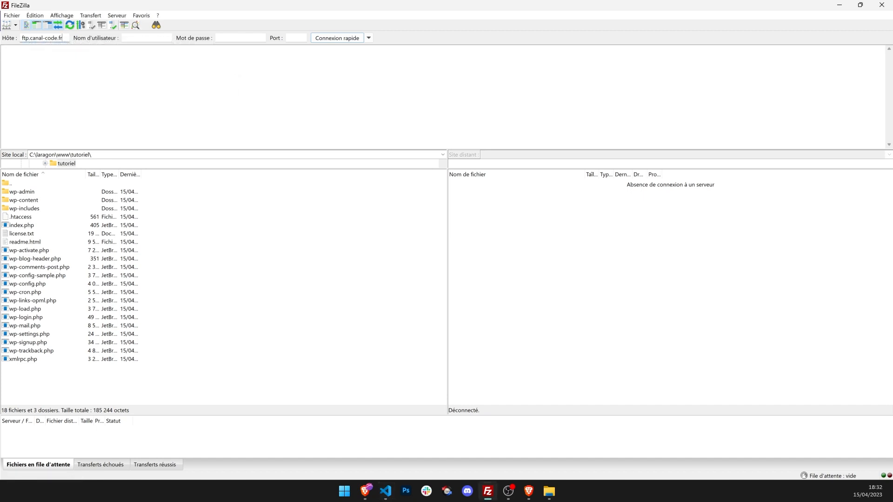
pyautogui.hotkey('alt', 'Tab')
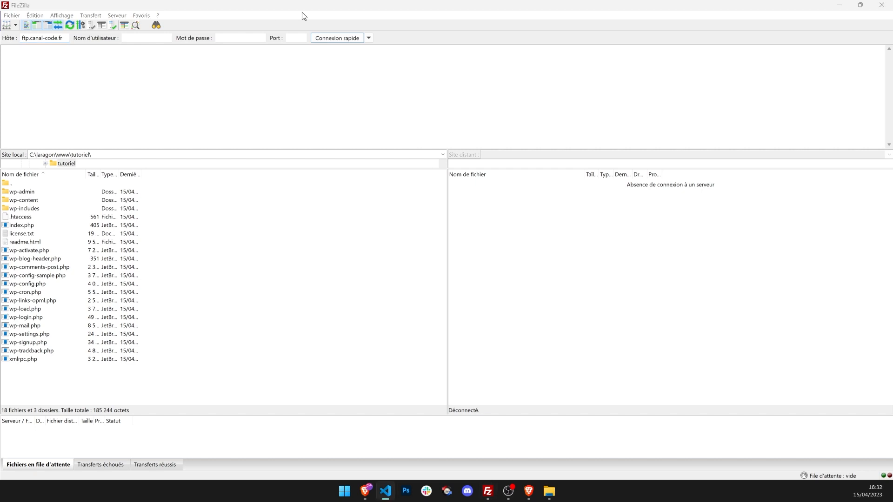
pyautogui.click(139, 38)
pyautogui.hotkey('ctrl', 'v')
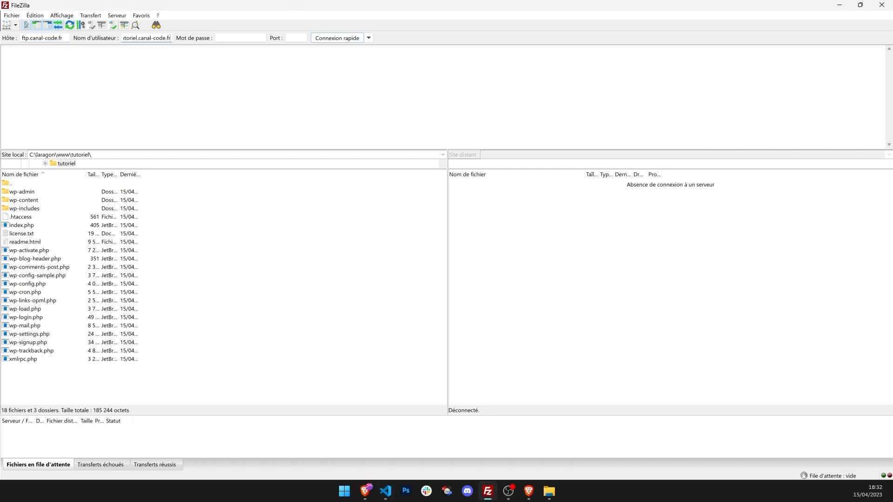
pyautogui.hotkey('alt', 'Tab')
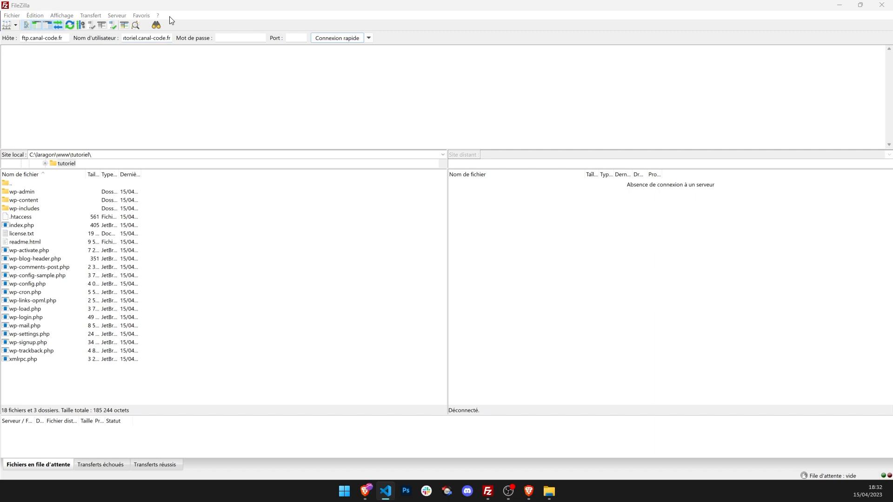
pyautogui.click(255, 38)
pyautogui.hotkey('ctrl', 'v')
pyautogui.click(300, 37)
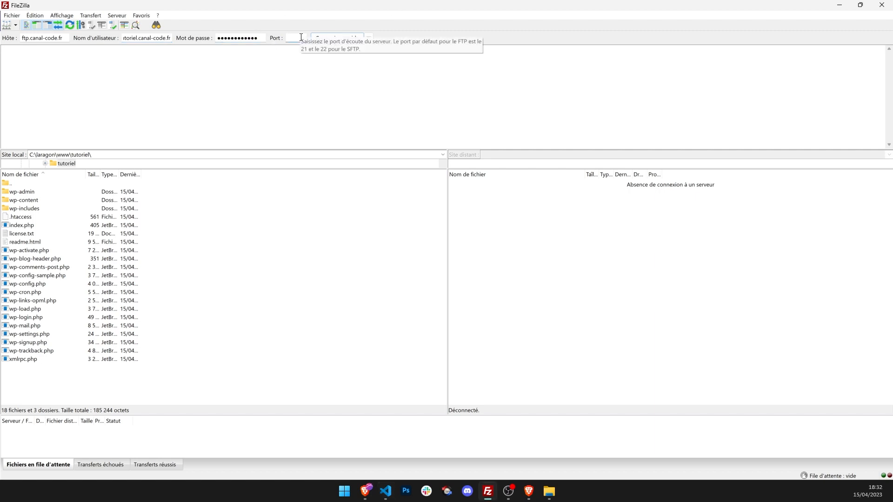
pyautogui.write('21')
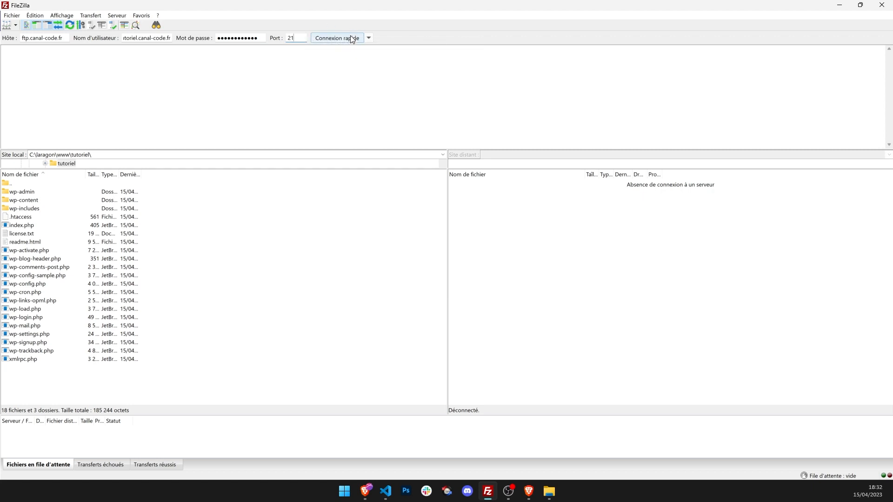
pyautogui.click(351, 35)
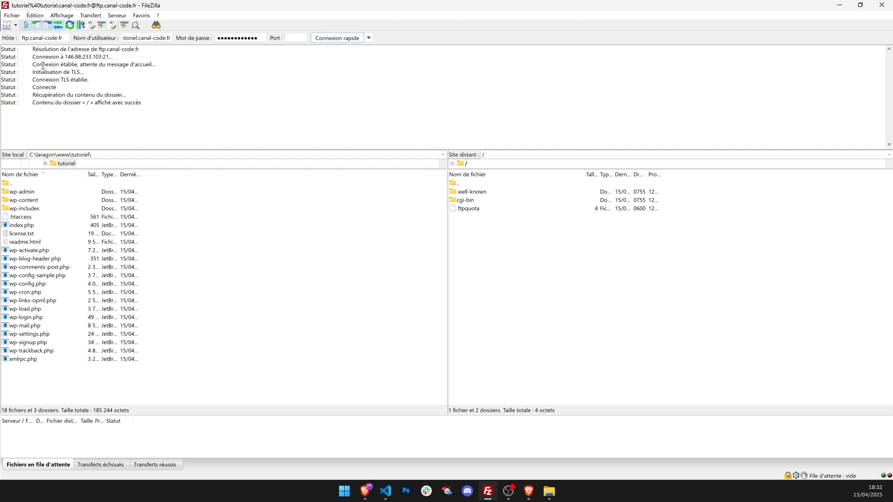
# Upload the 18 local files, .htaccess through xmlrpc.php, to the server root and verify successful transfers
pyautogui.moveTo(32, 89); pyautogui.dragTo(57, 88)
pyautogui.click(31, 362)
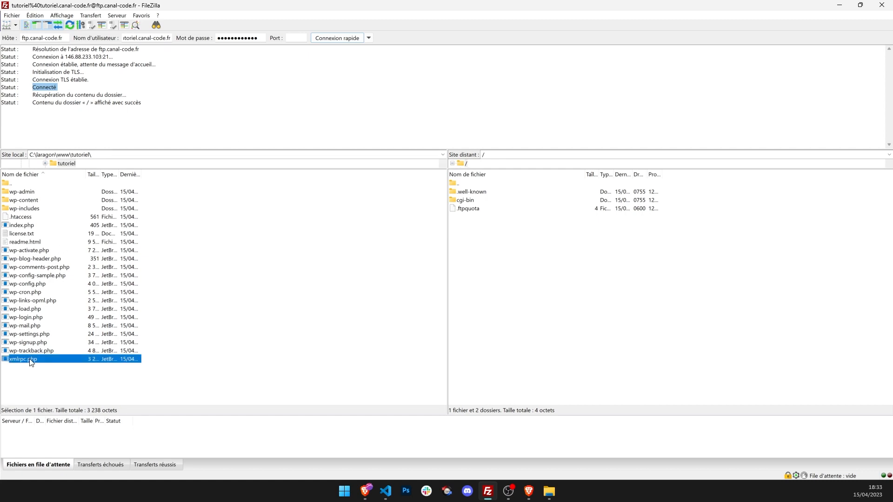
pyautogui.keyDown('shift'); pyautogui.click(28, 217); pyautogui.keyUp('shift')
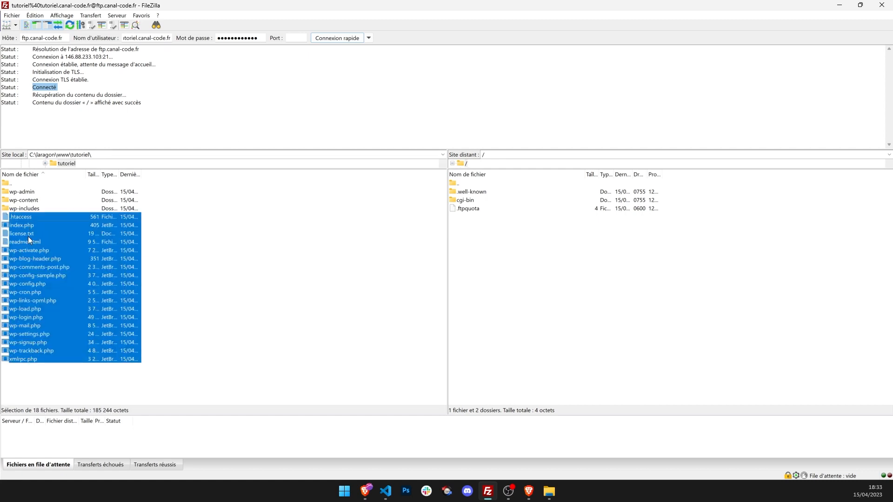
pyautogui.moveTo(27, 247); pyautogui.dragTo(522, 250)
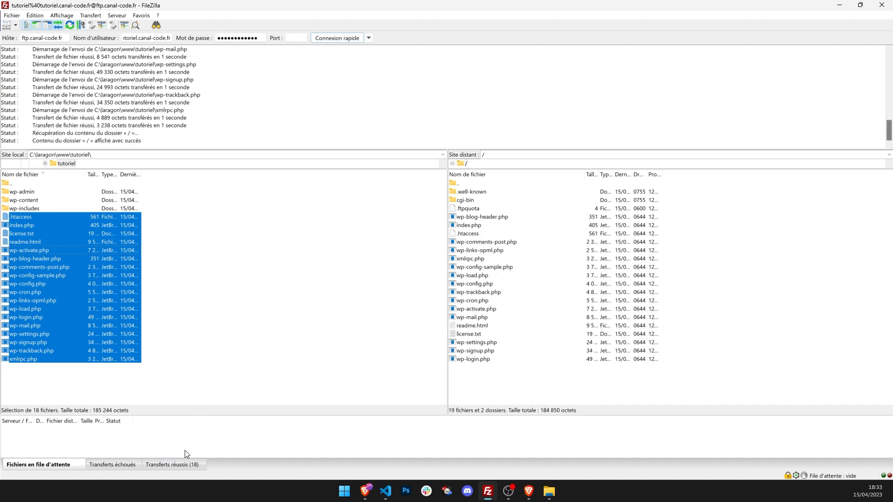
pyautogui.click(189, 463)
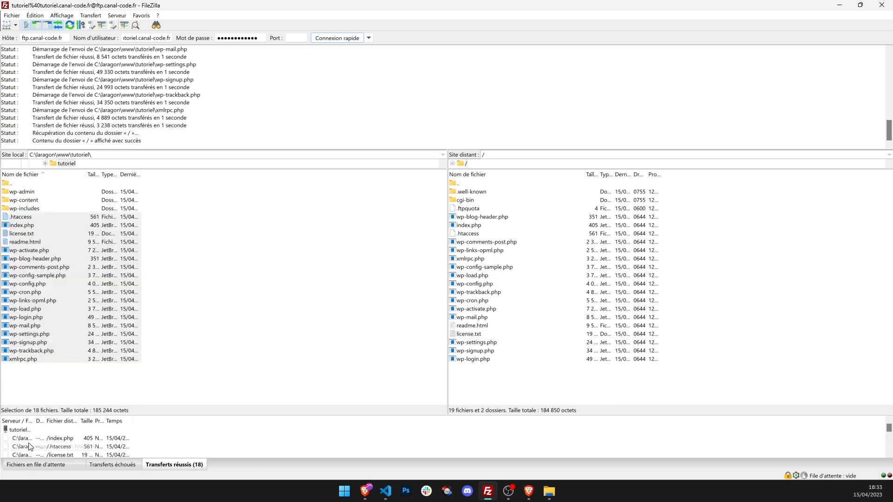
pyautogui.click(29, 463)
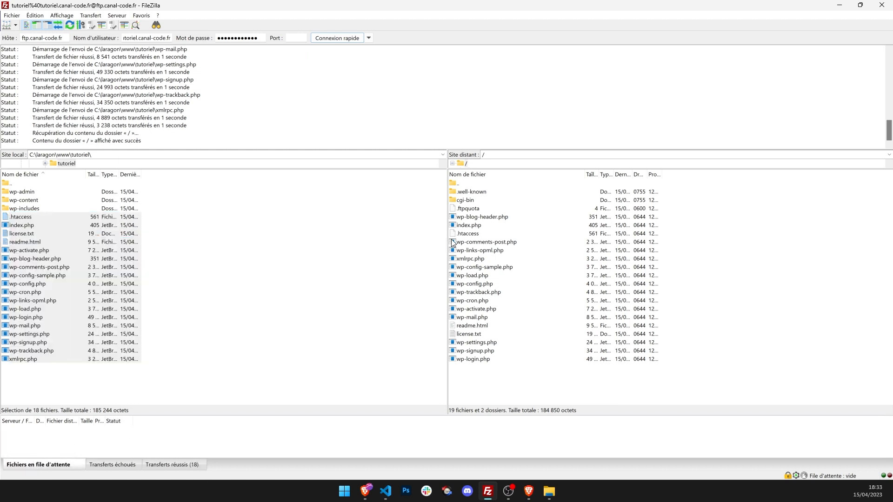
# Upload the wp-includes, wp-content and wp-admin folders to the server root
pyautogui.click(34, 209)
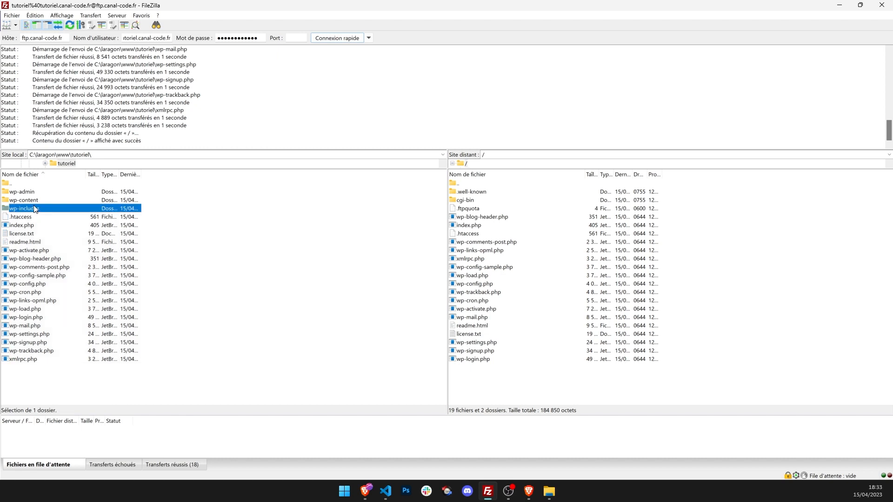
pyautogui.moveTo(37, 210); pyautogui.dragTo(511, 255)
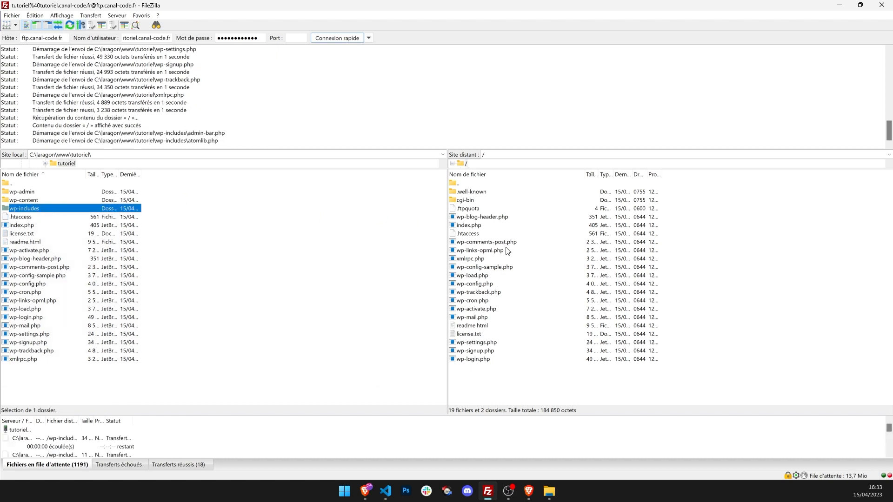
pyautogui.click(44, 200)
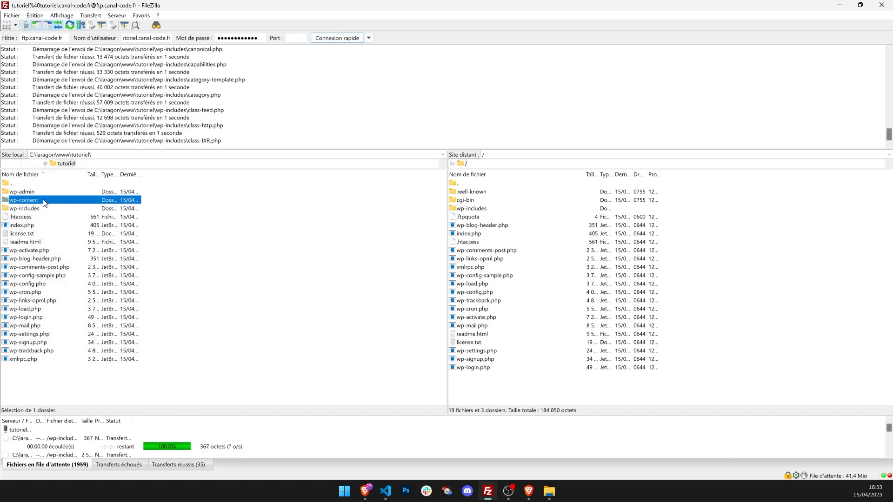
pyautogui.moveTo(43, 203); pyautogui.dragTo(583, 272)
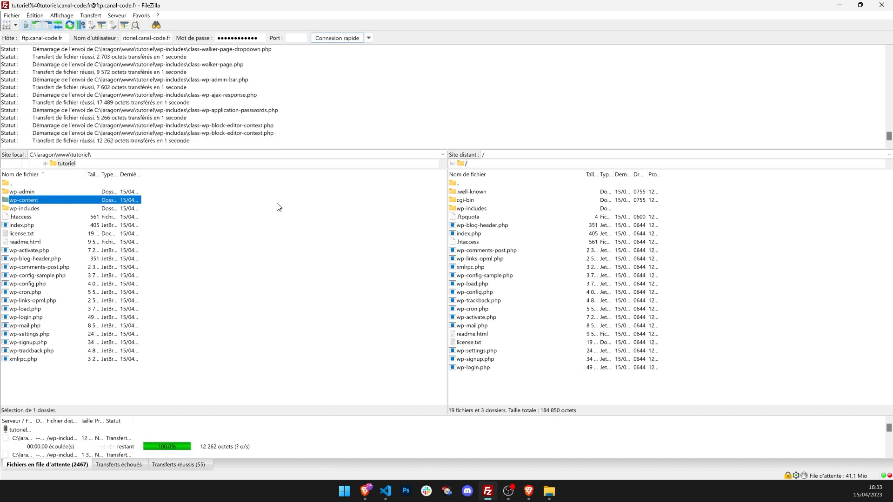
pyautogui.moveTo(26, 194); pyautogui.dragTo(576, 295)
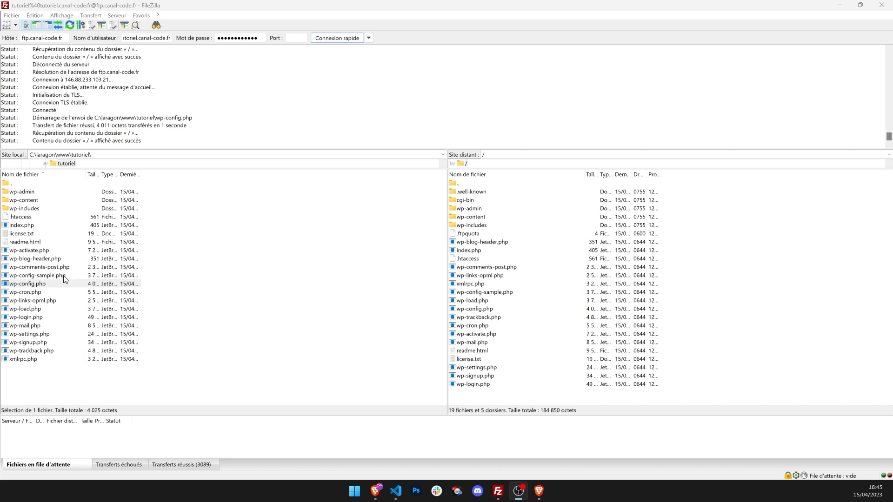
# Check the database connection error on tutoriel.canal-code.fr, then bring the wp-config.php editor forward
pyautogui.click(839, 5)
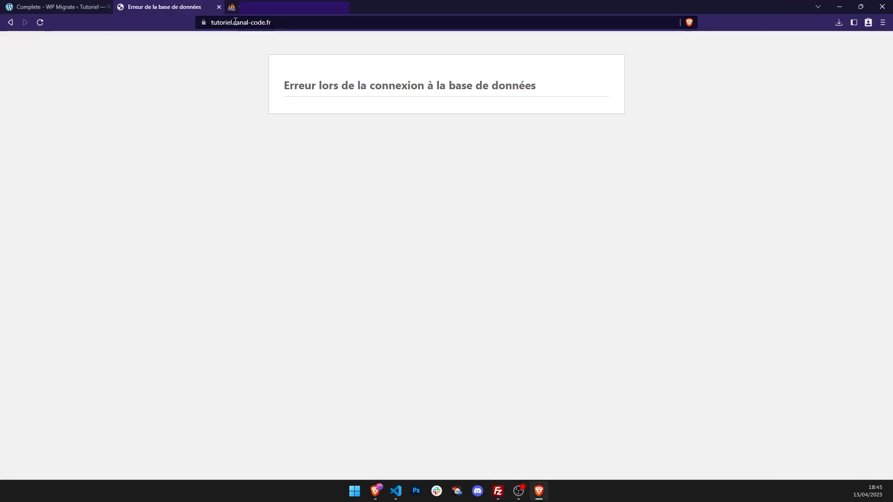
pyautogui.moveTo(285, 85); pyautogui.dragTo(397, 85)
pyautogui.click(409, 123)
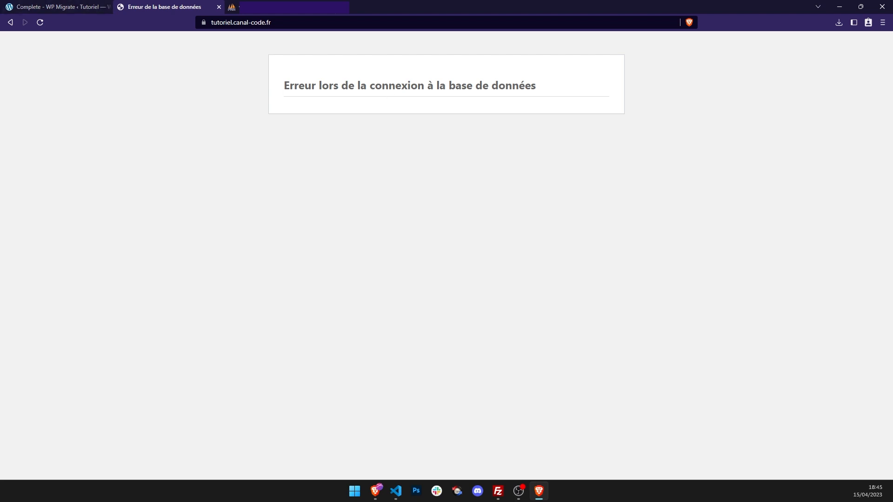
pyautogui.moveTo(0, 106); pyautogui.dragTo(484, 86)
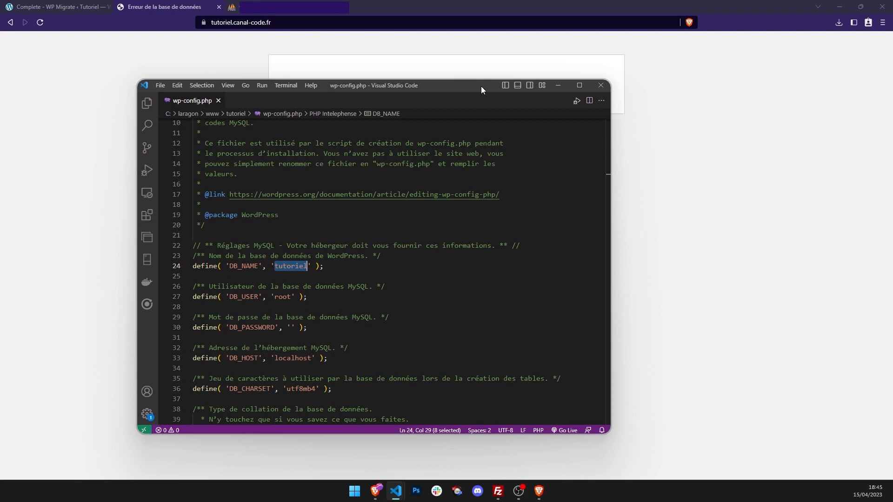
# Replace DB_NAME with canaawnt_tutoriel and DB_USER with the production database user
pyautogui.doubleClick(481, 86)
pyautogui.click(200, 208)
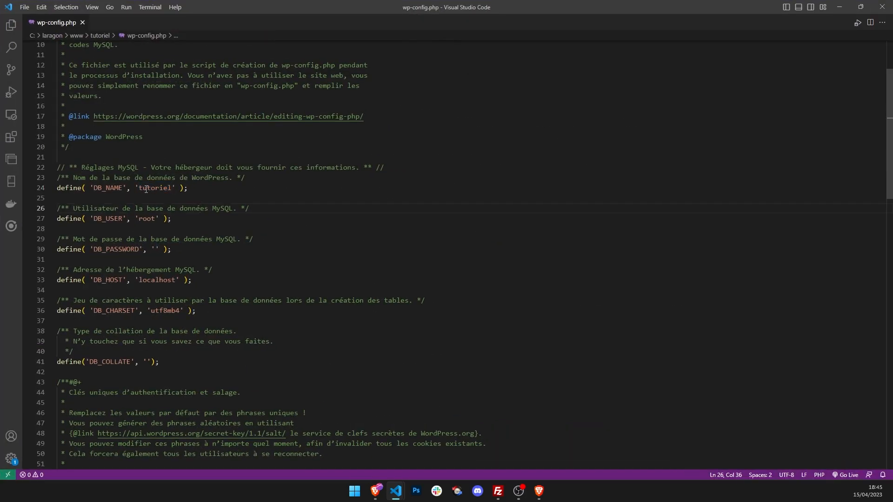
pyautogui.moveTo(116, 218)
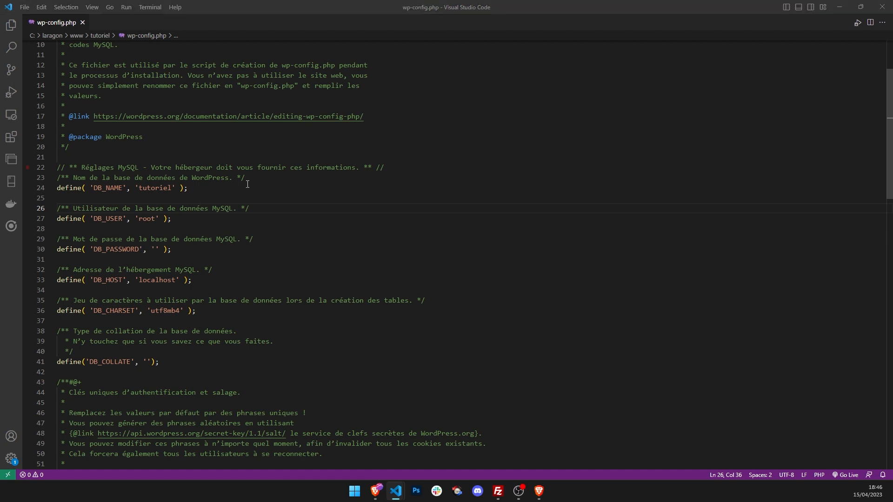
pyautogui.doubleClick(157, 187)
pyautogui.write('canaawnt_tutoriel')
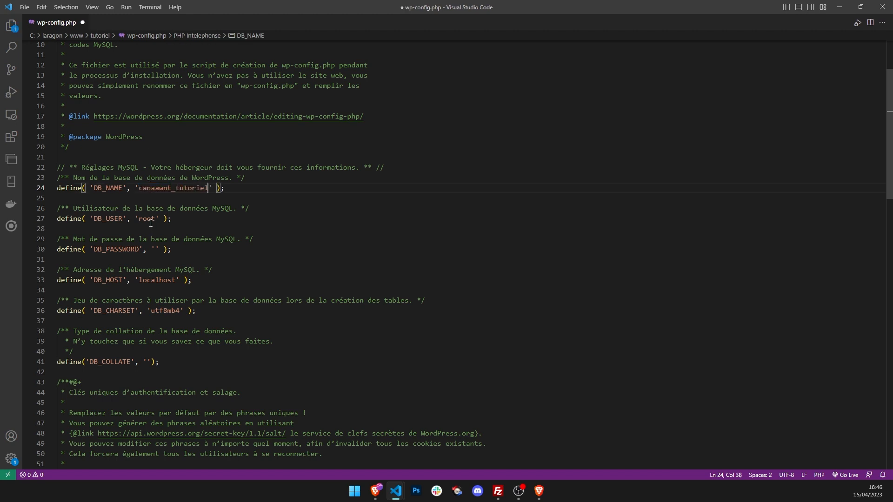
pyautogui.doubleClick(148, 219)
pyautogui.write('canaawnt_tutoriel')
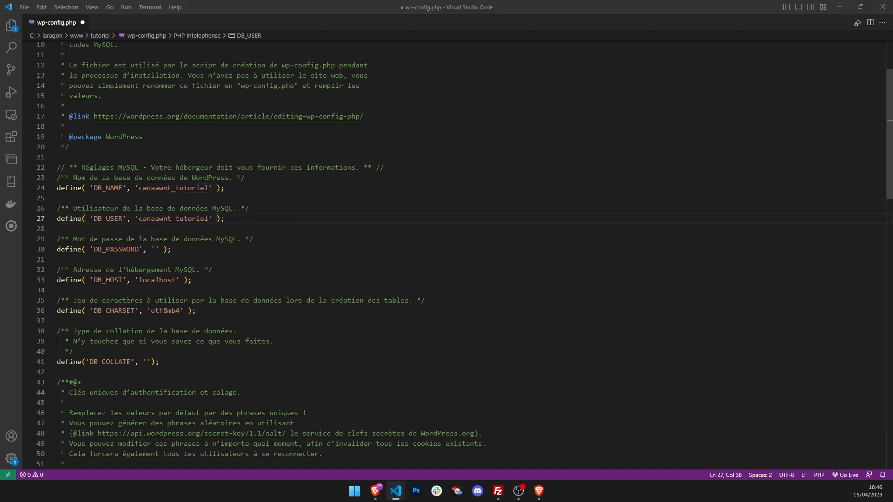
# Paste the production password into DB_PASSWORD, keep localhost as host, and save wp-config.php
pyautogui.click(155, 251)
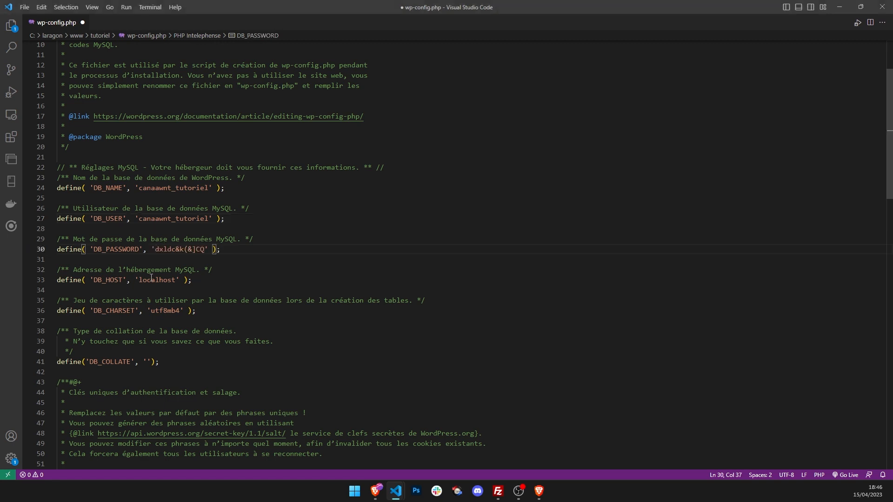
pyautogui.doubleClick(151, 280)
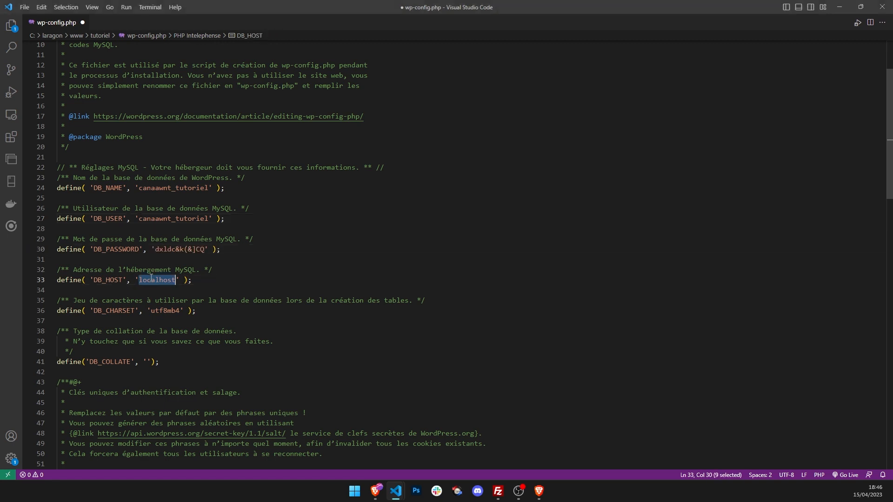
pyautogui.click(219, 285)
pyautogui.hotkey('ctrl', 's')
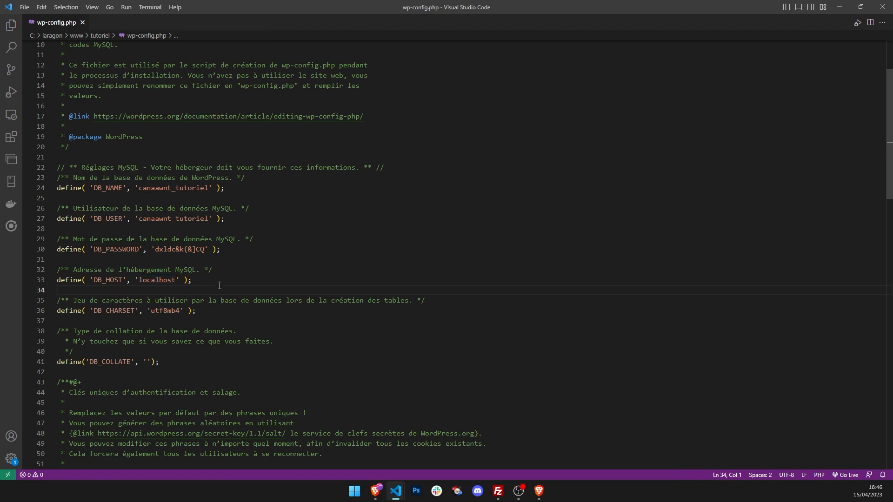
pyautogui.click(840, 6)
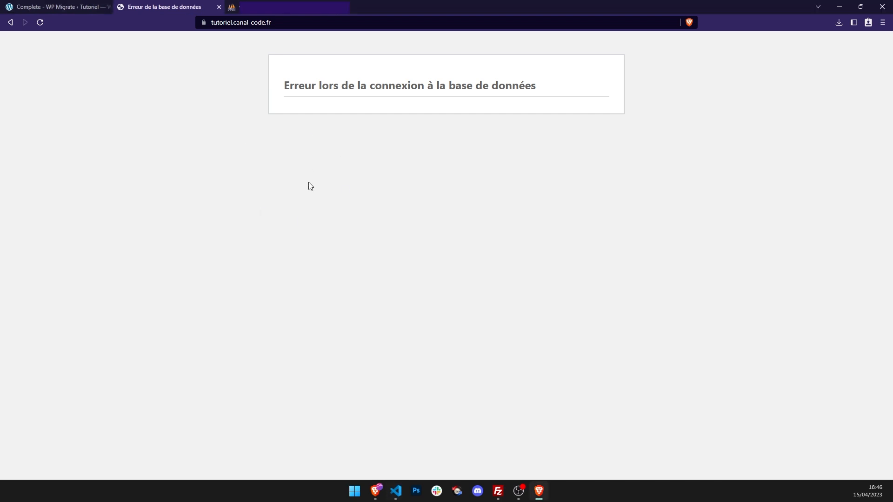
# Upload the edited wp-config.php to the server root, replacing the existing copy
pyautogui.click(497, 490)
pyautogui.click(43, 286)
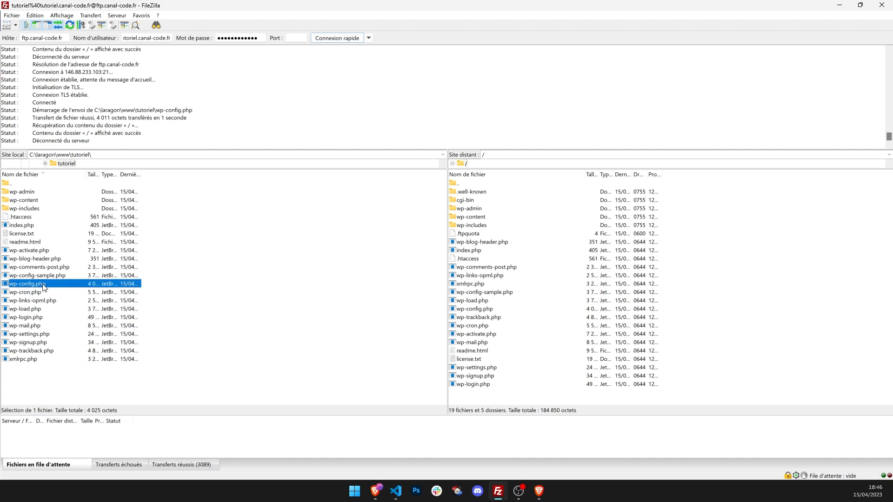
pyautogui.moveTo(43, 286); pyautogui.dragTo(480, 303)
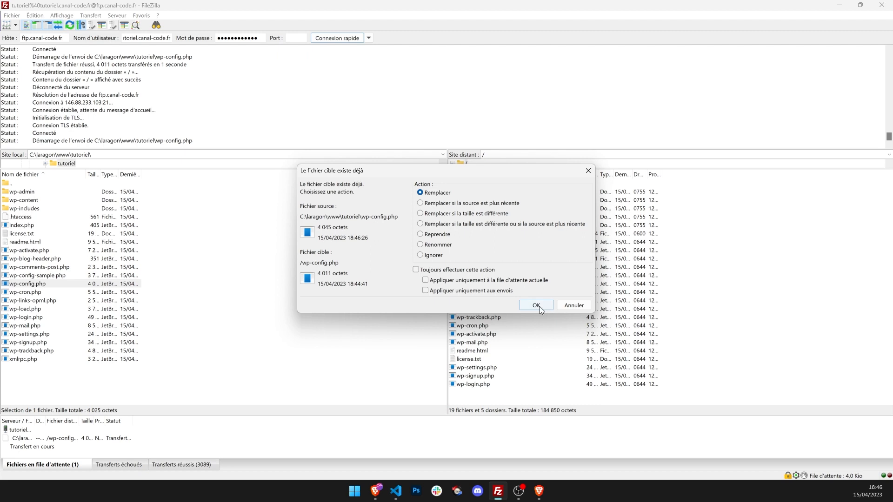
pyautogui.click(536, 305)
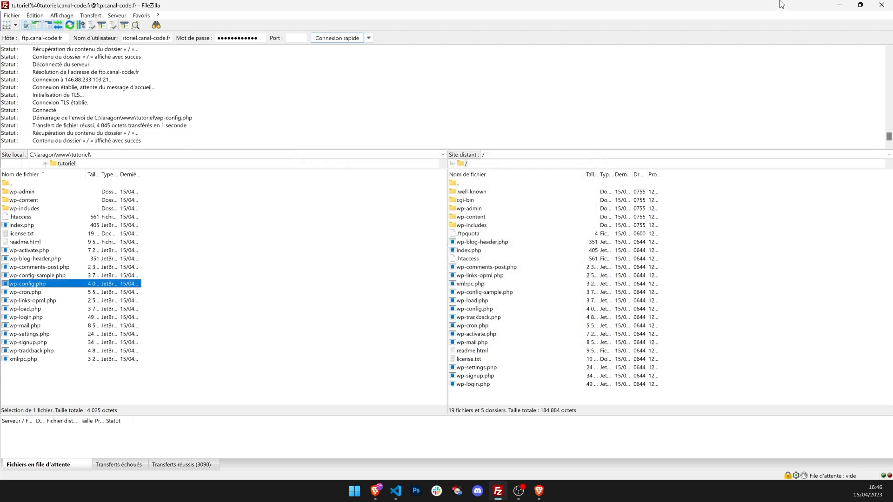
# Reload tutoriel.canal-code.fr to confirm the Mindblown blog now loads
pyautogui.click(839, 7)
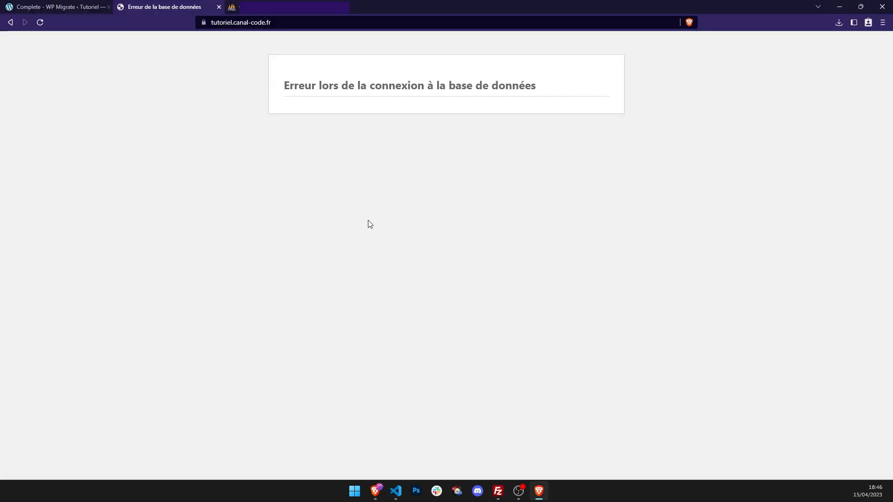
pyautogui.press('F5')
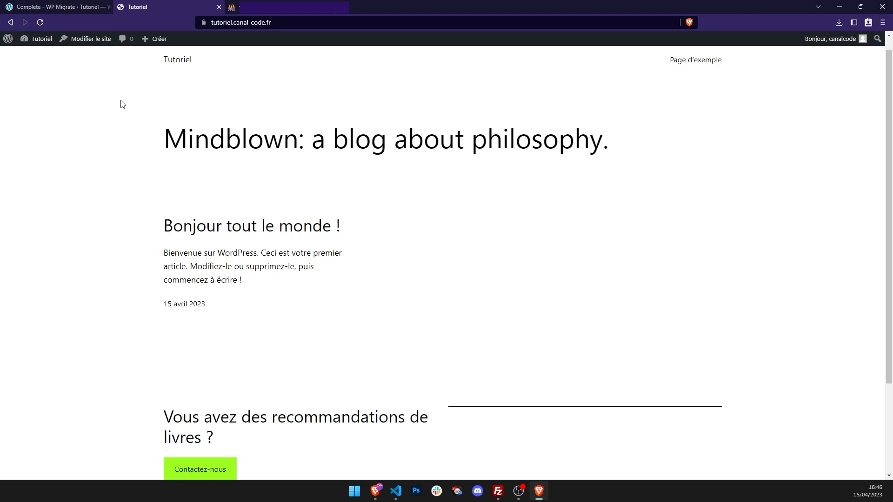
pyautogui.click(84, 39)
# Resave the permalinks as Titre de la publication (/%postname%/), then open Réglages > Lecture
pyautogui.click(34, 39)
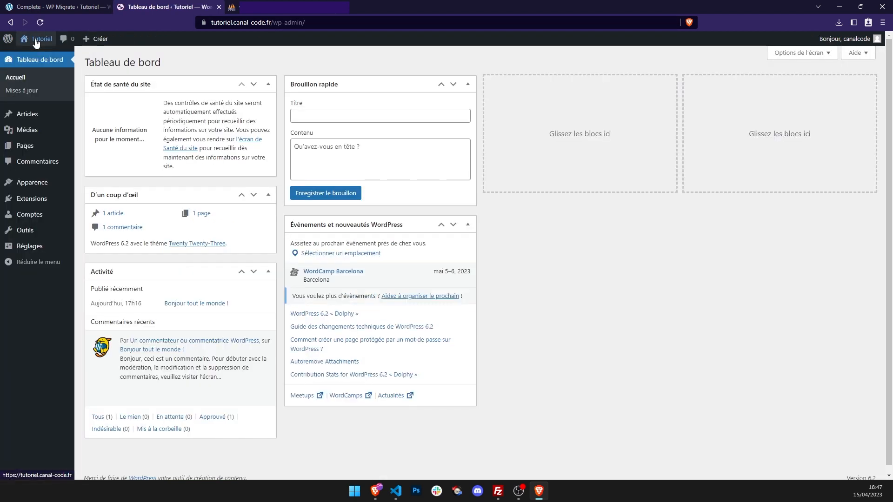
pyautogui.moveTo(73, 253)
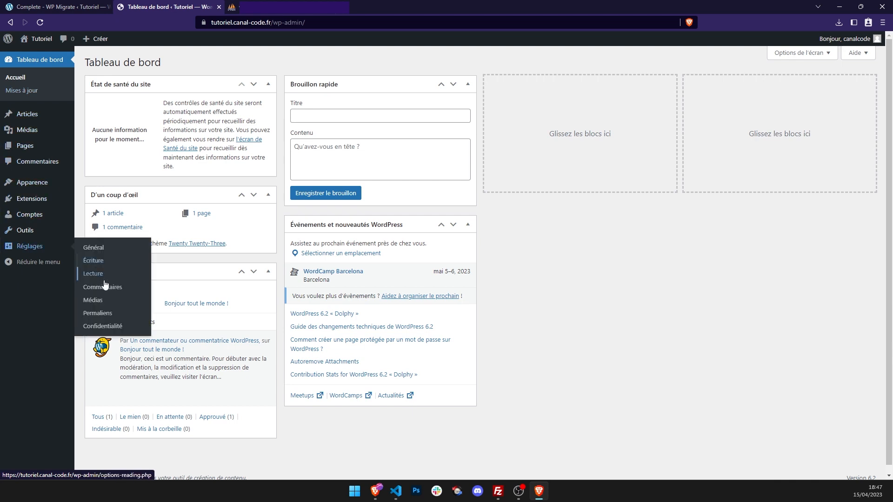
pyautogui.click(108, 318)
pyautogui.scroll(-2, 138, 375)
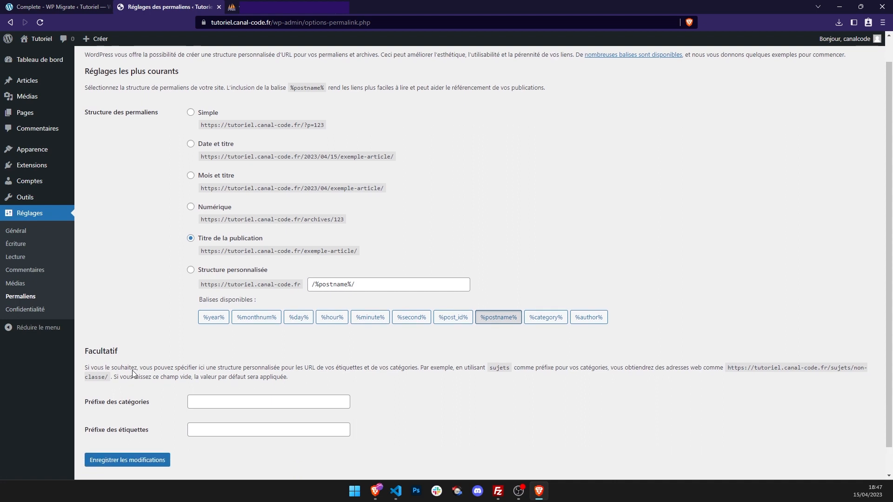
pyautogui.click(130, 435)
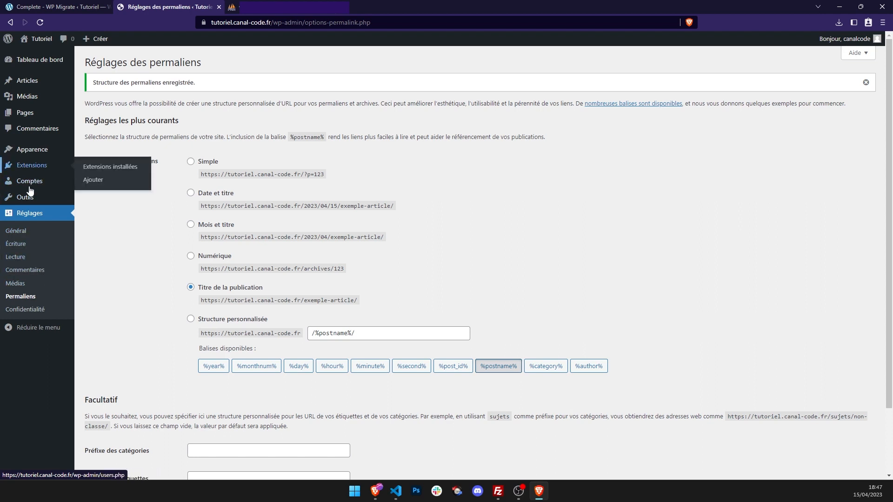
pyautogui.click(19, 257)
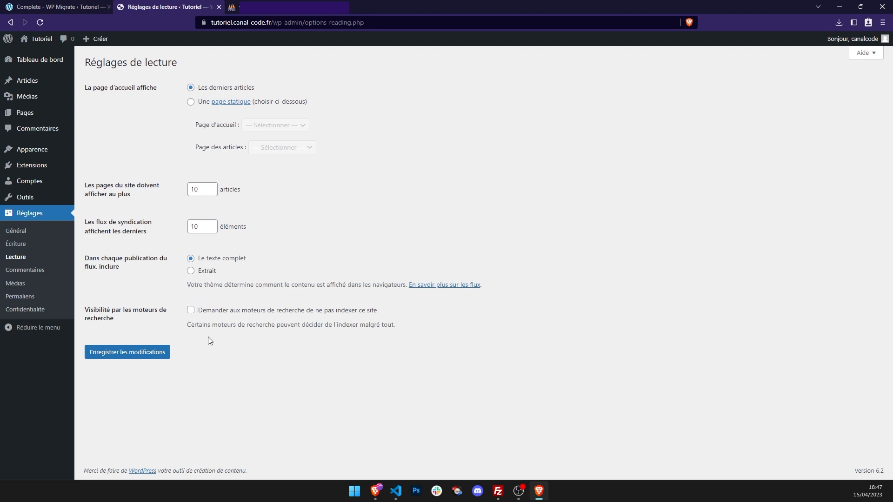
pyautogui.hotkey('alt', 'Tab')
pyautogui.hotkey('alt', 'Tab')
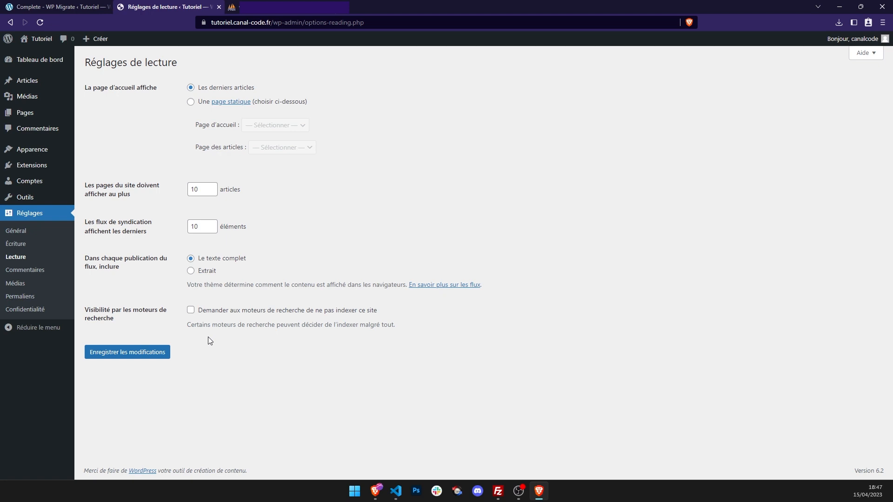